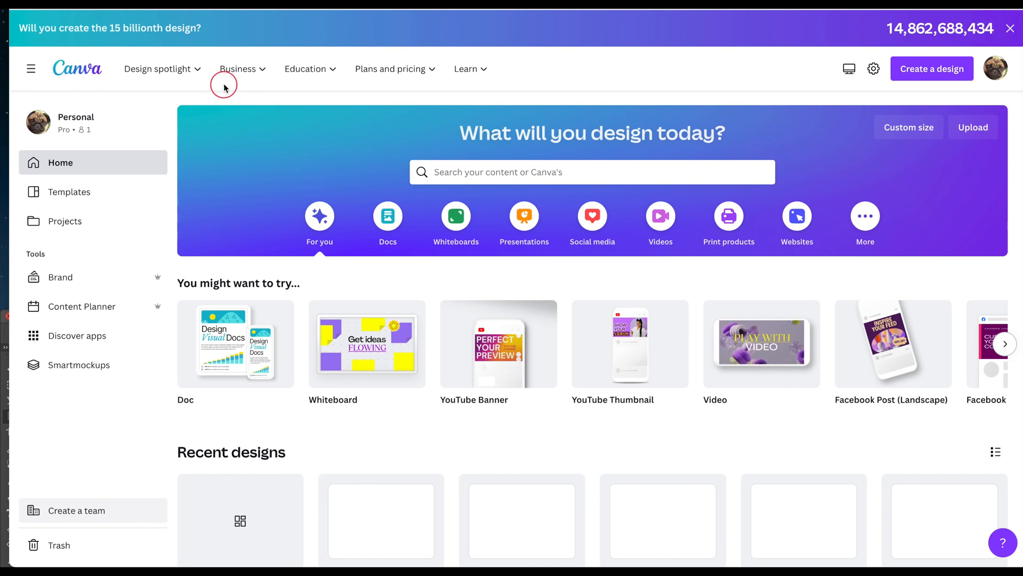
- Start a blank 800 × 600 px design from Canva's Photo editor page
left_click(171, 72)
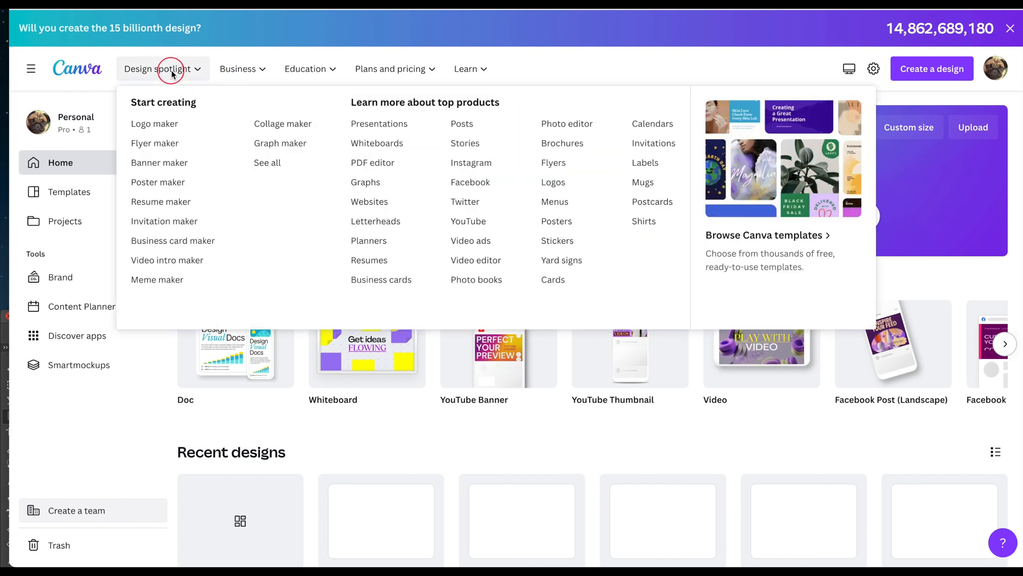
left_click(172, 72)
left_click(174, 73)
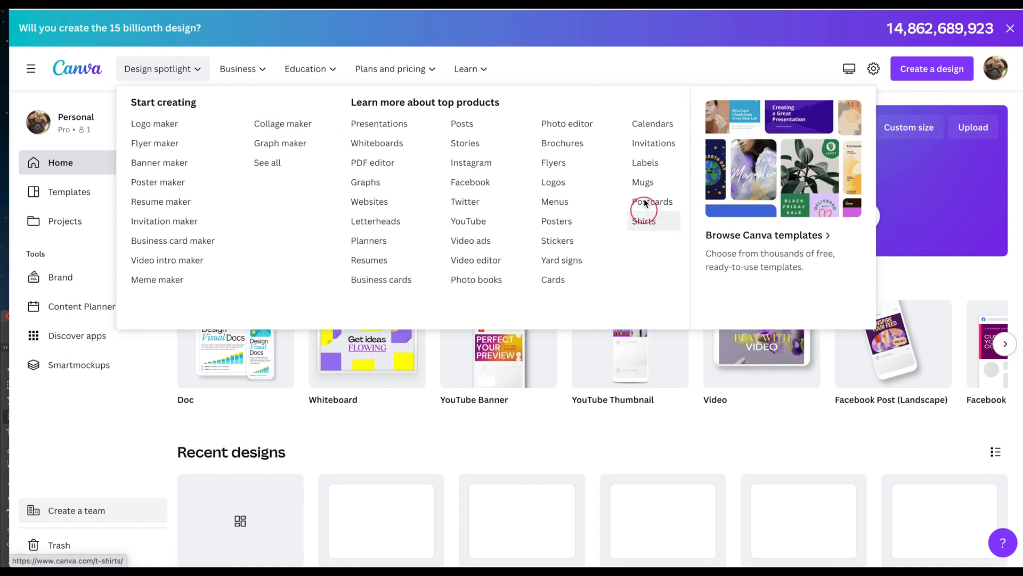
left_click(578, 128)
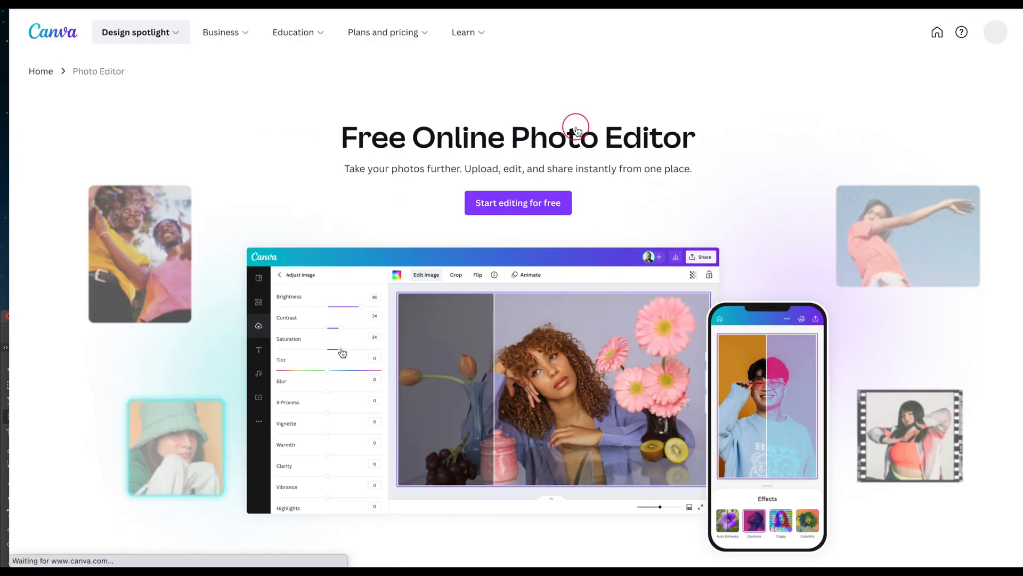
left_click(539, 202)
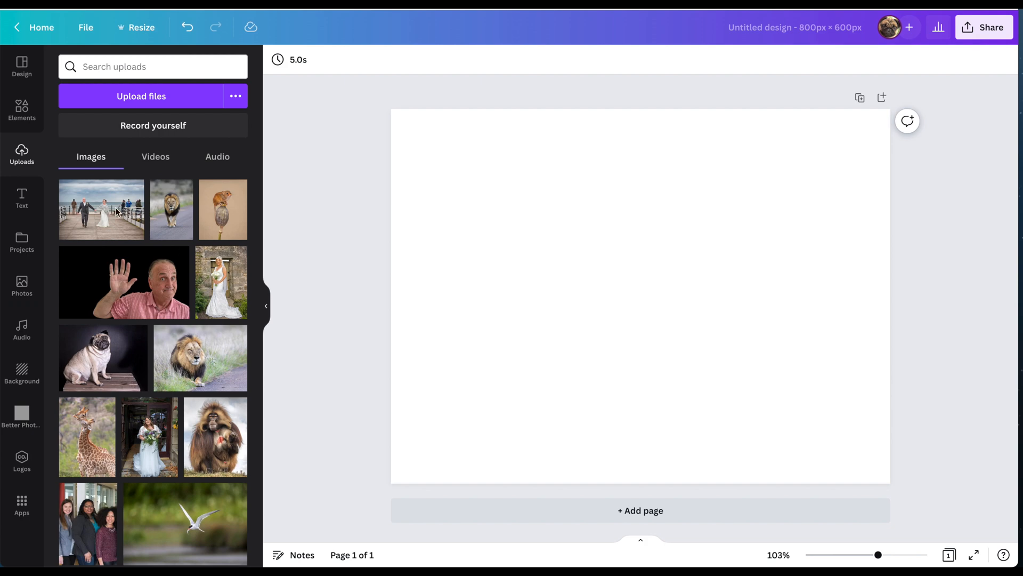
- Add the walking lion, mouse-on-poppy and waving man photos, removing each background with BG Remover
left_click(185, 215)
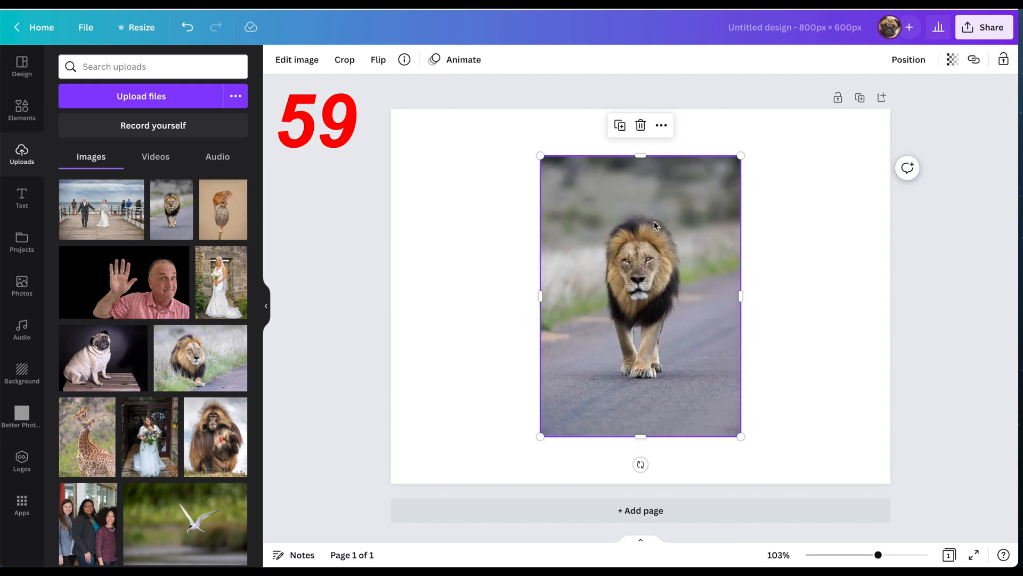
left_click(310, 62)
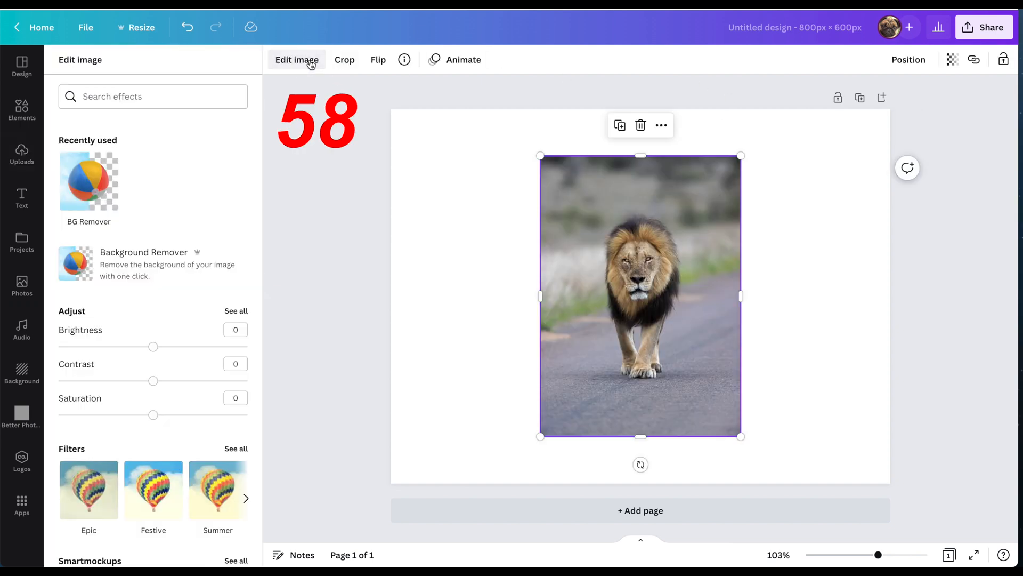
left_click(75, 187)
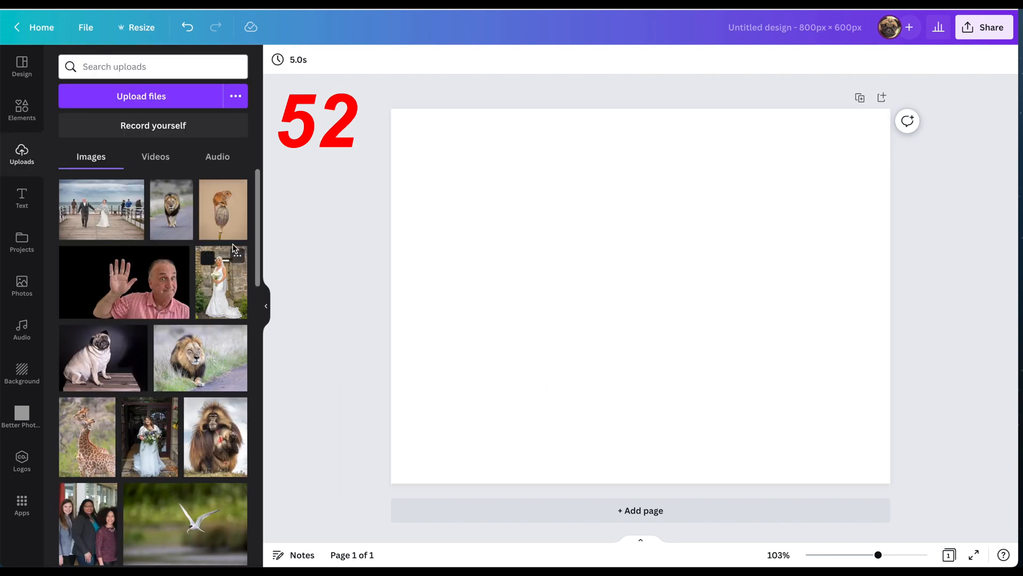
left_click(229, 232)
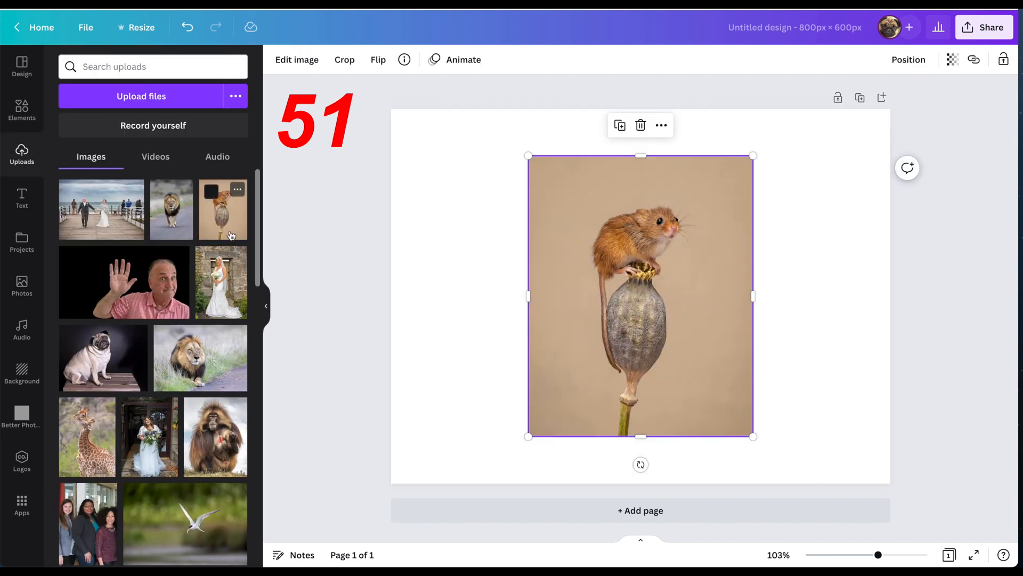
left_click(301, 59)
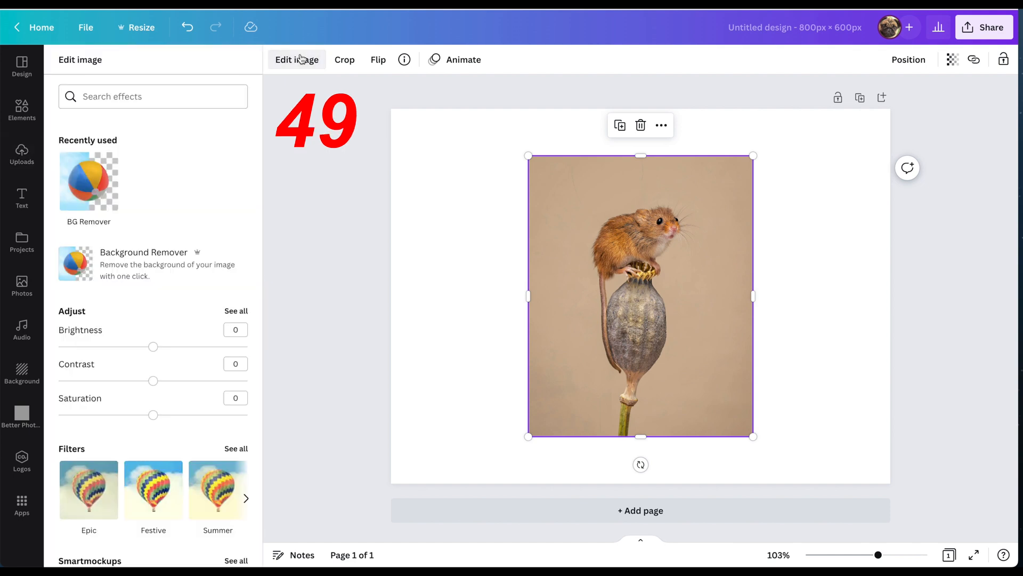
left_click(74, 171)
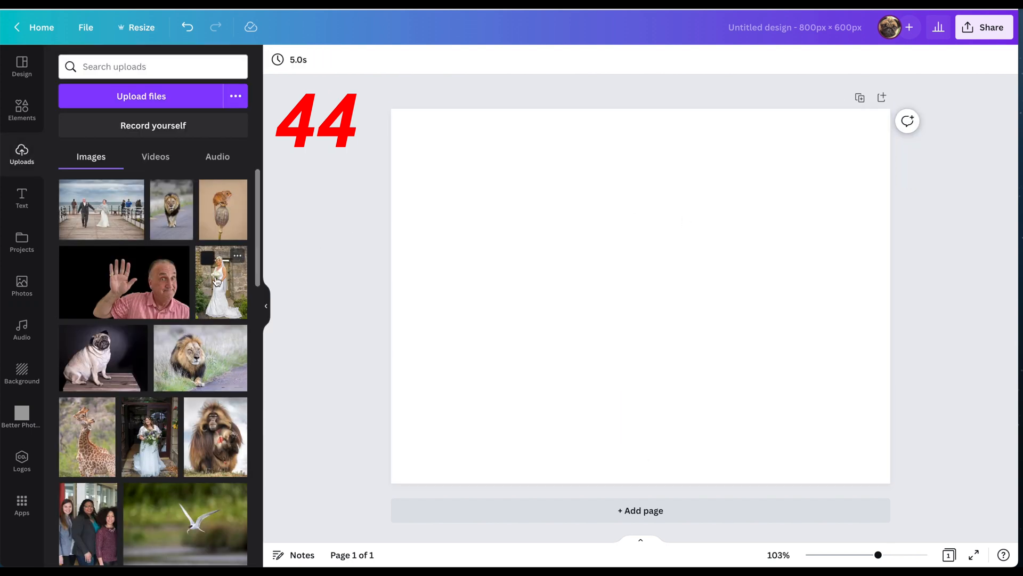
left_click(160, 299)
left_click(297, 59)
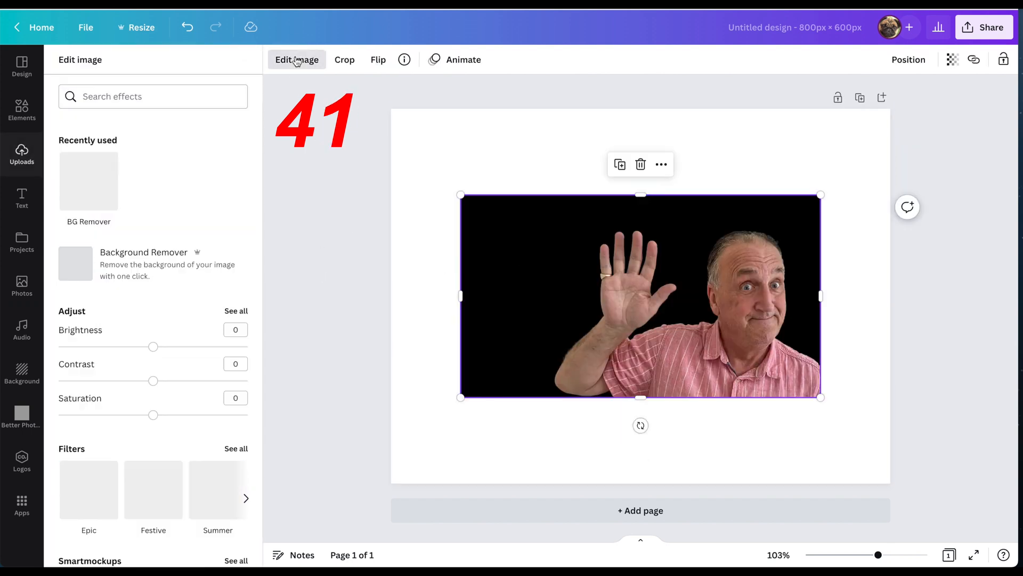
left_click(96, 189)
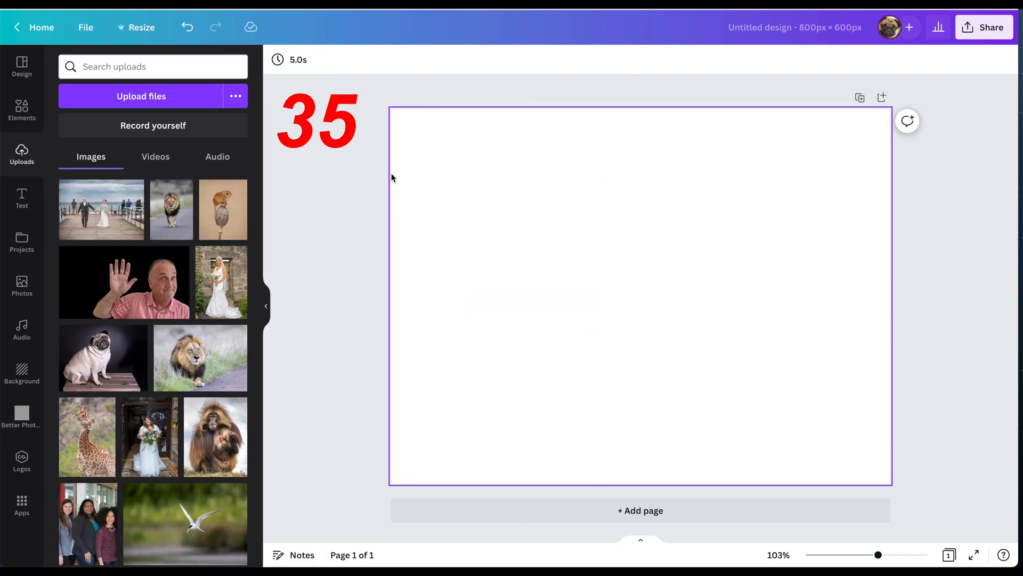
- Add the bride and pug photos and cut each out with BG Remover
left_click(226, 294)
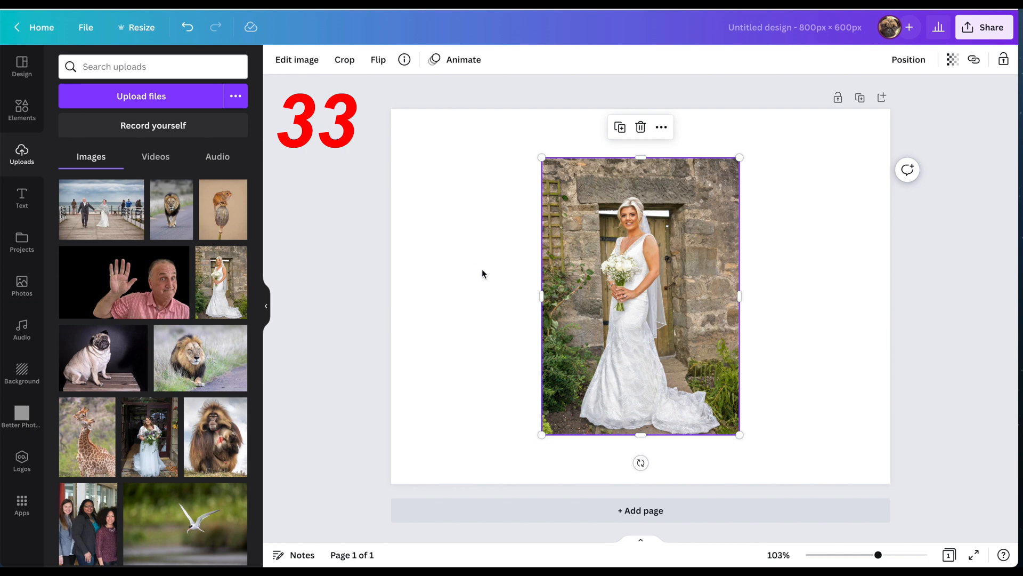
left_click(283, 61)
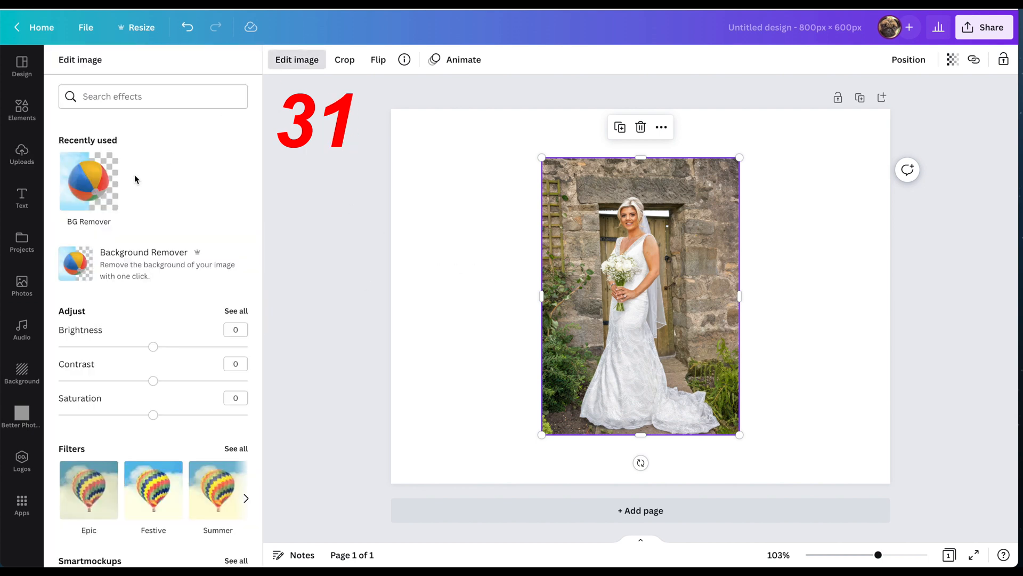
left_click(86, 179)
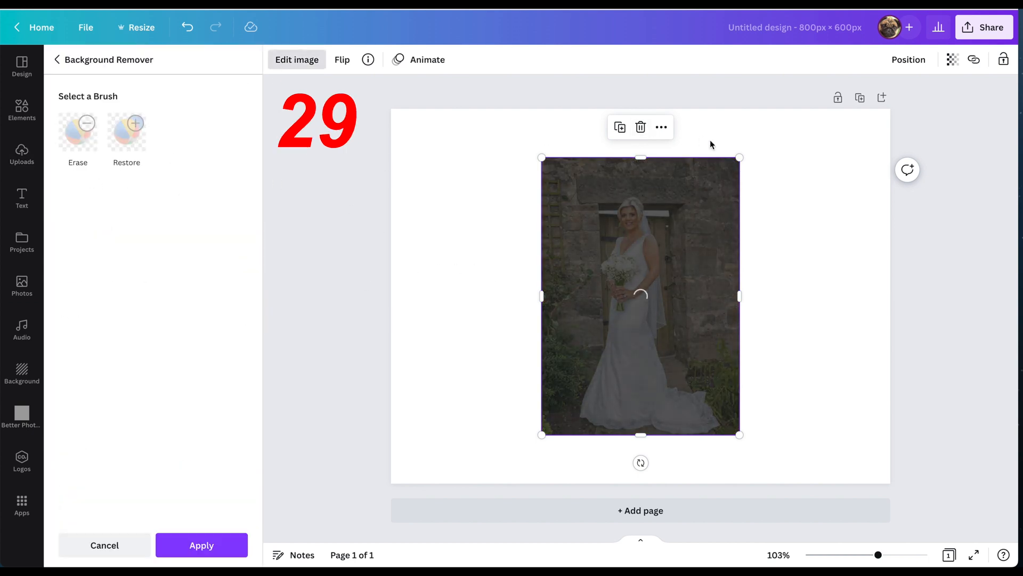
left_click(710, 144)
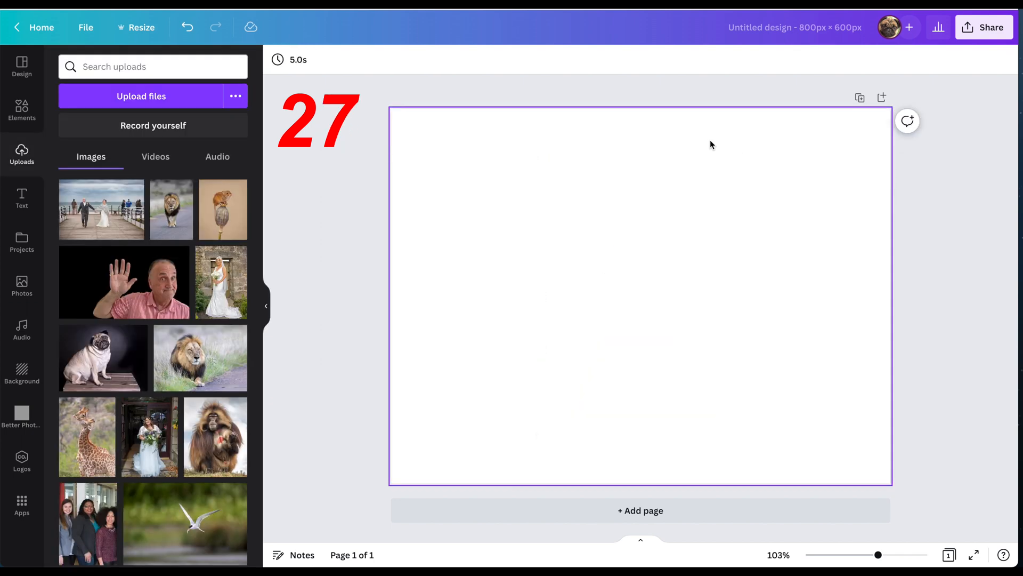
left_click(102, 357)
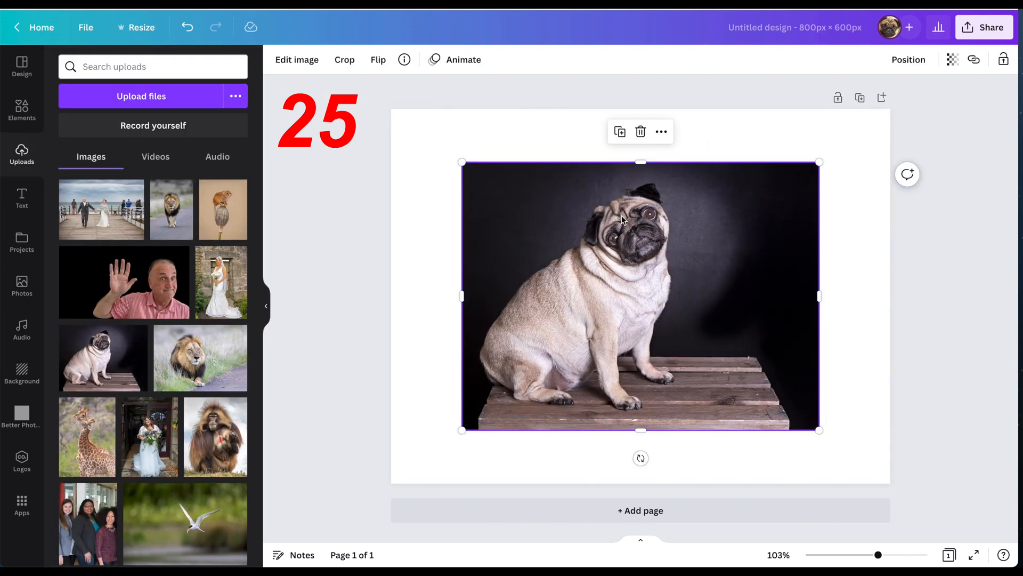
left_click(297, 59)
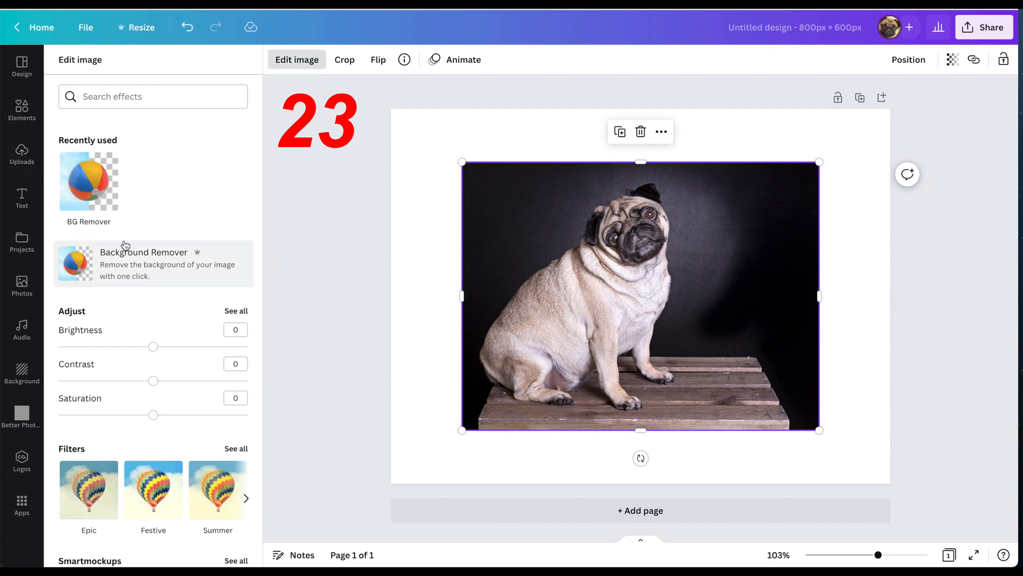
left_click(88, 253)
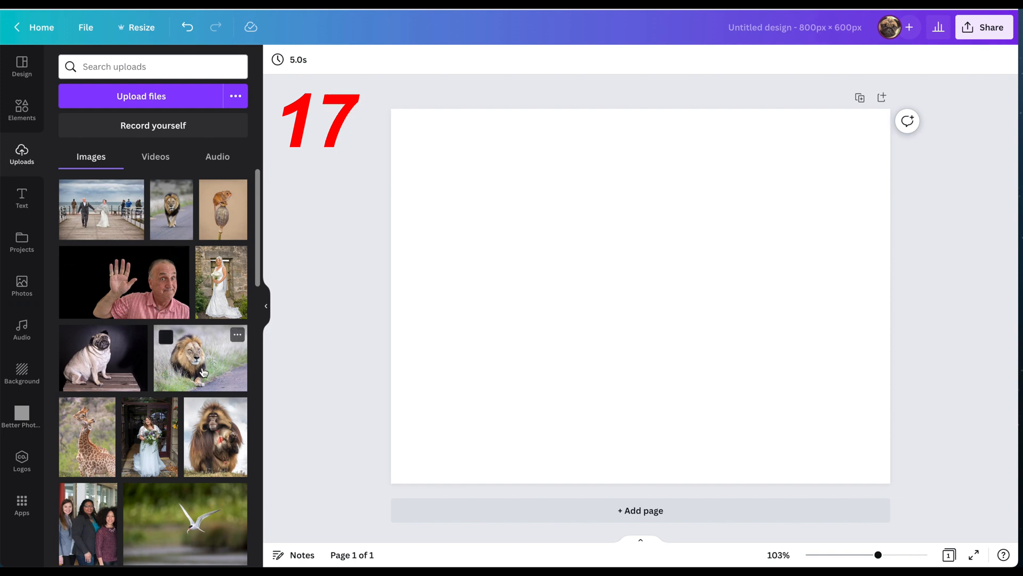
- Cut out the lying lion photo, then place the two-giraffes photo on the page
left_click(203, 372)
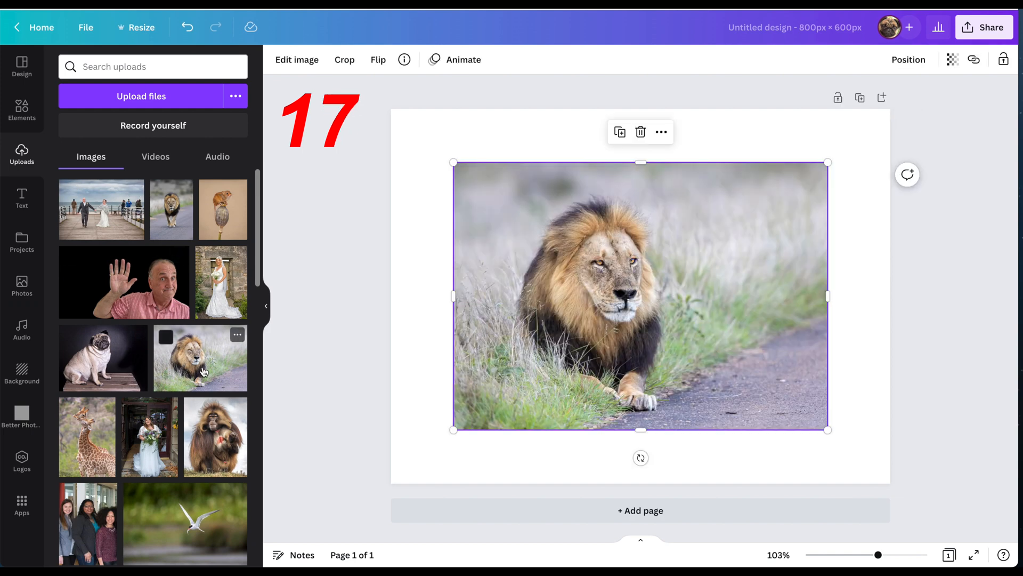
left_click(292, 61)
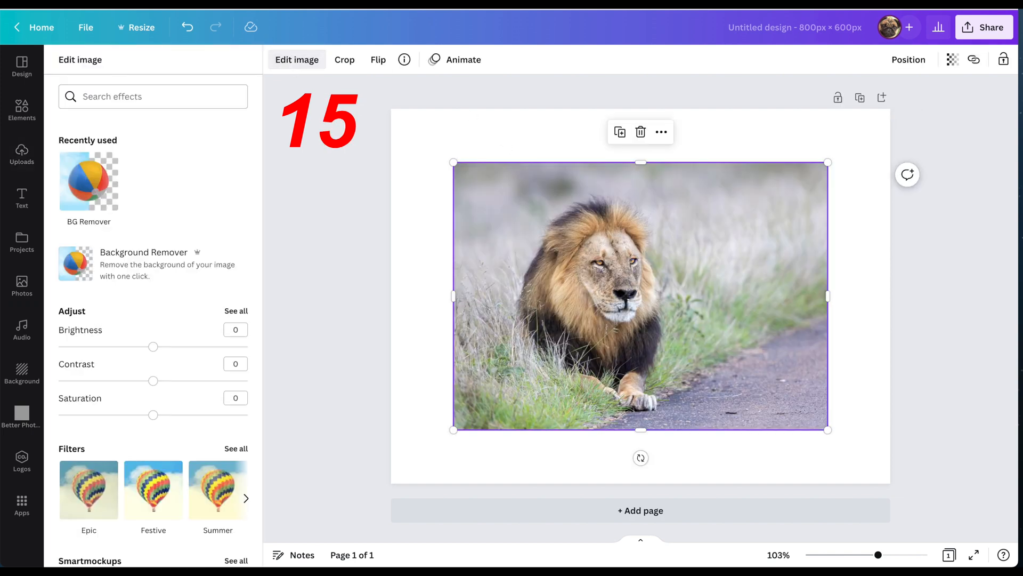
left_click(89, 184)
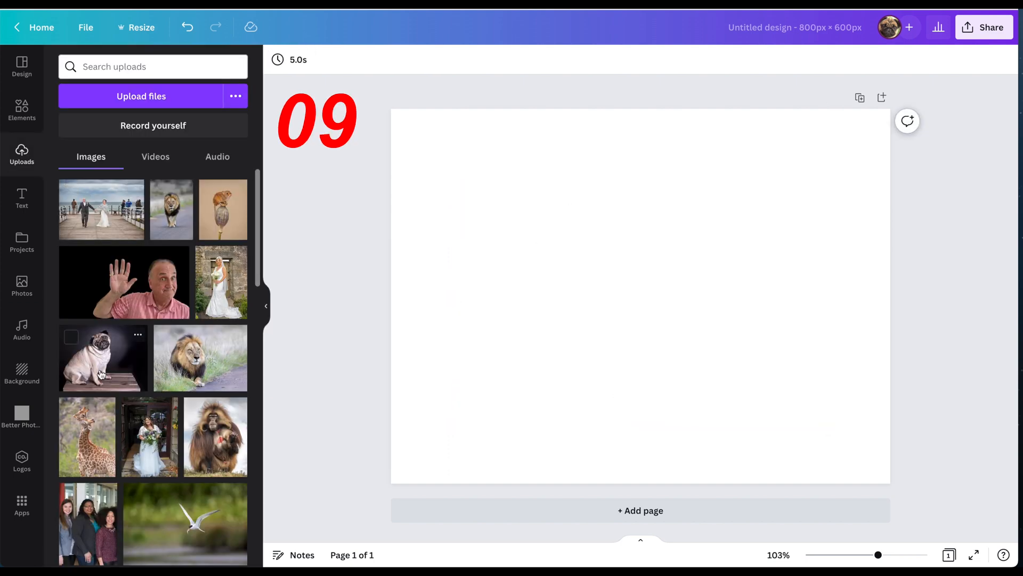
left_click(99, 429)
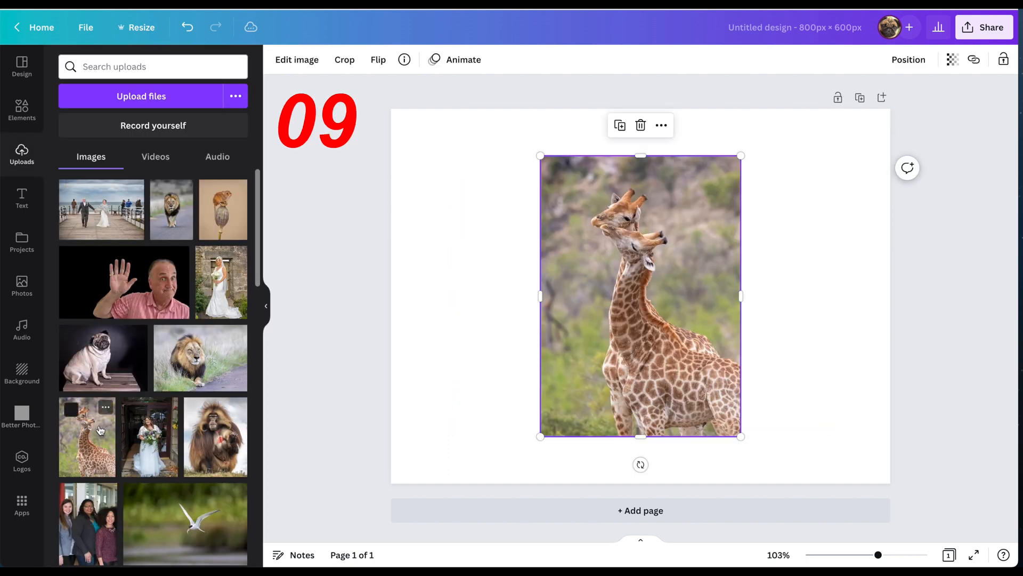
- Run BG Remover on the giraffe photo and zoom to 285% on their heads and necks
left_click(297, 60)
left_click(79, 179)
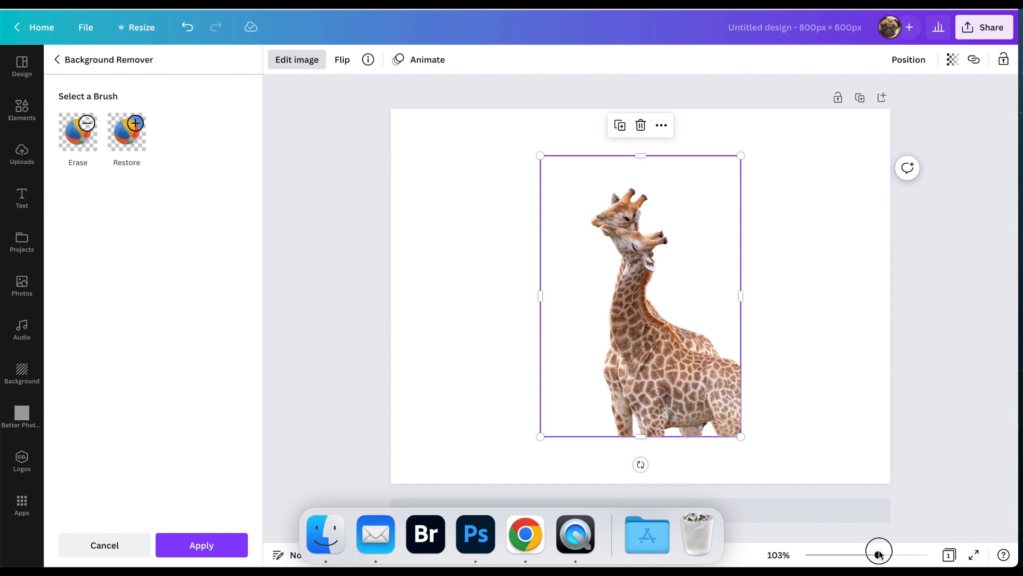
left_click_drag(880, 554, 910, 554)
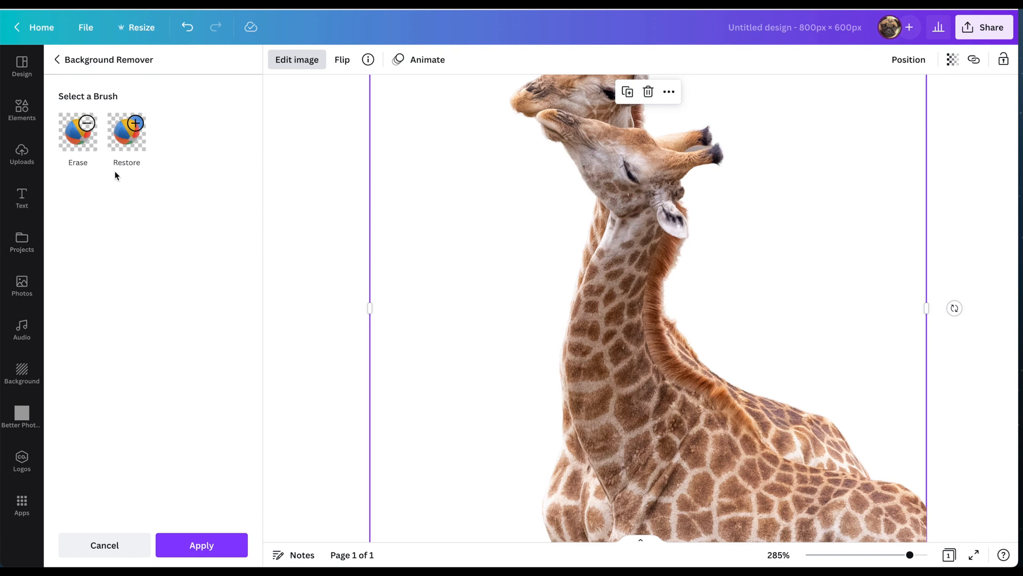
- Switch the background remover to the Erase brush at brush size 3
left_click(96, 144)
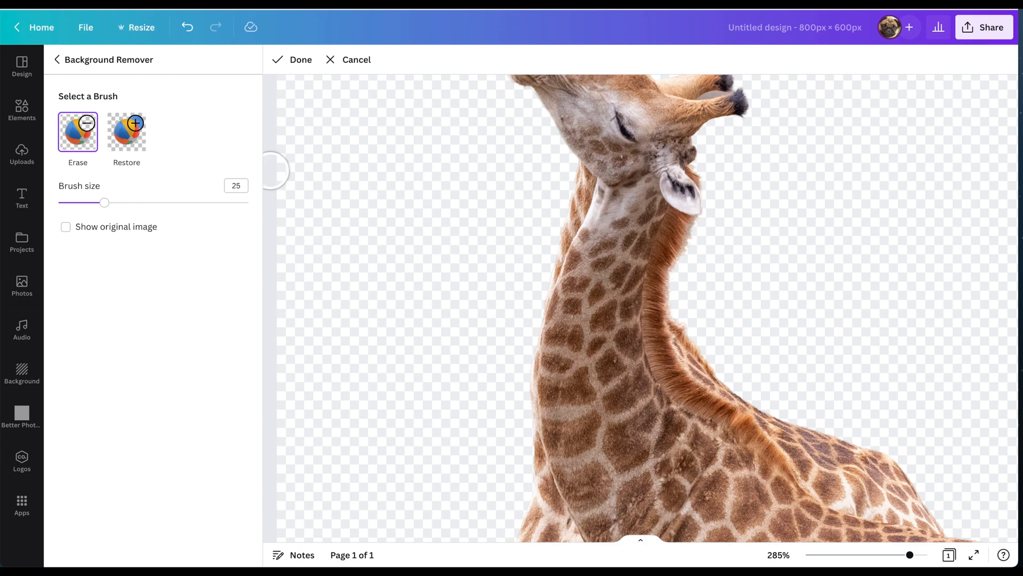
left_click_drag(105, 202, 64, 203)
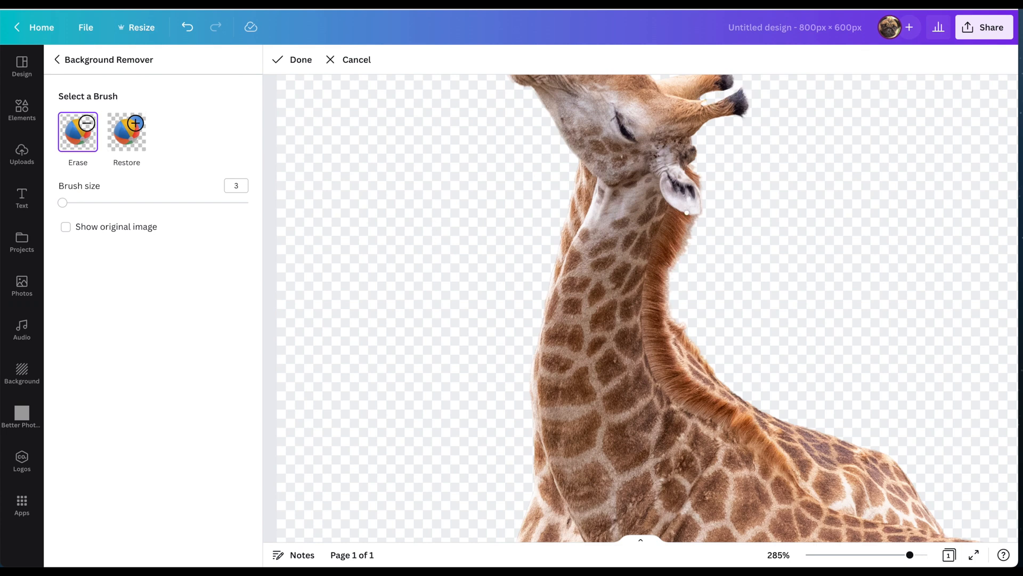
scroll(686, 213, "down", 2)
scroll(686, 213, "up", 1)
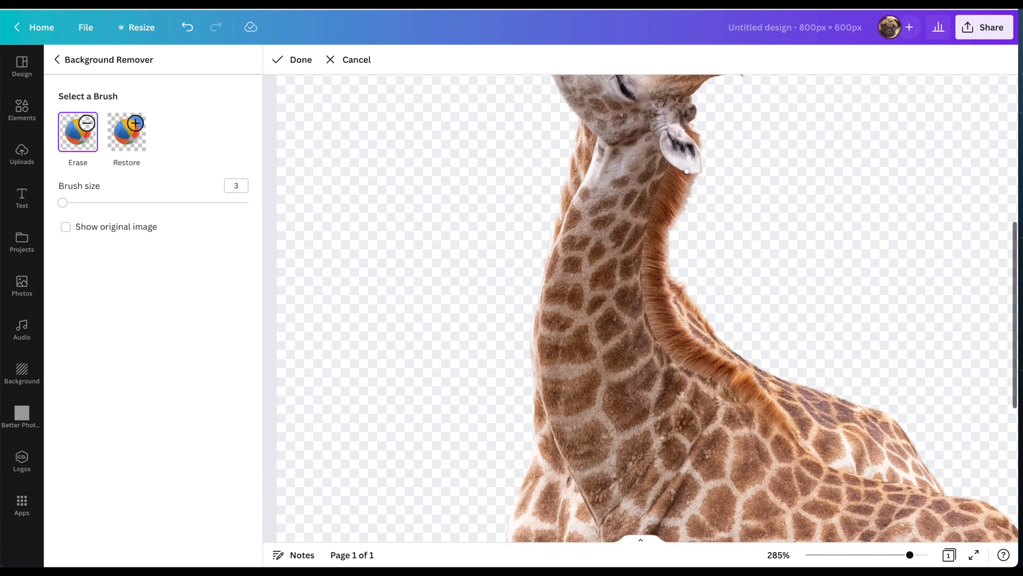
- Zoom back out, then add the gelada monkey photo from Uploads
left_click(867, 556)
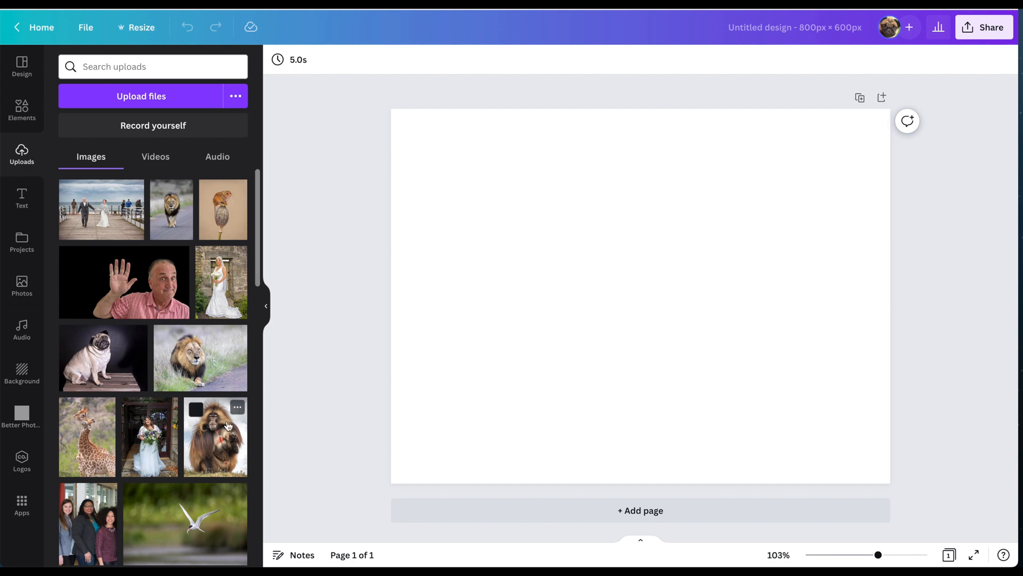
left_click(193, 405)
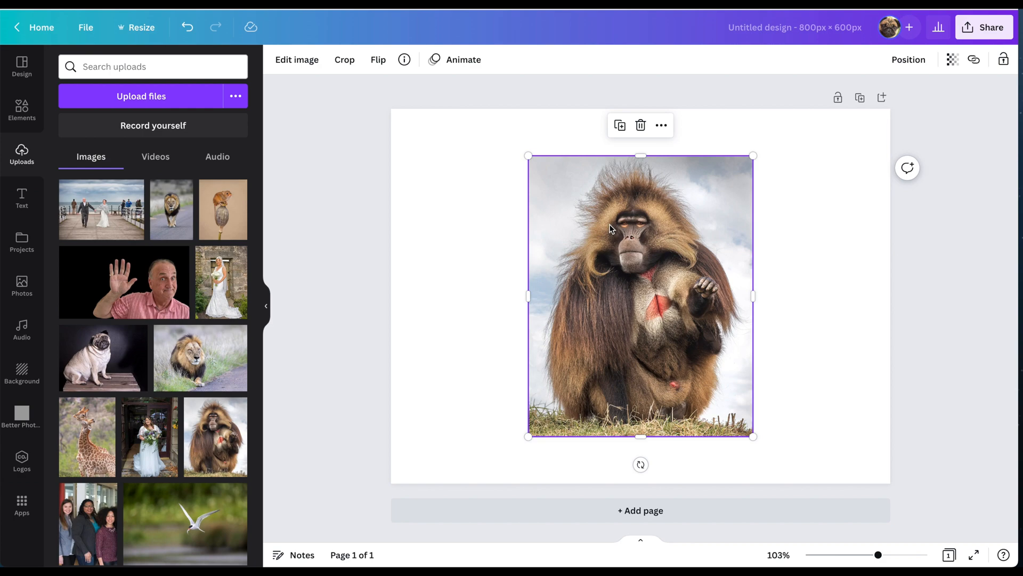
- Zoom into the gelada photo and show its Edit image effects panel
scroll(609, 224, "up", 5)
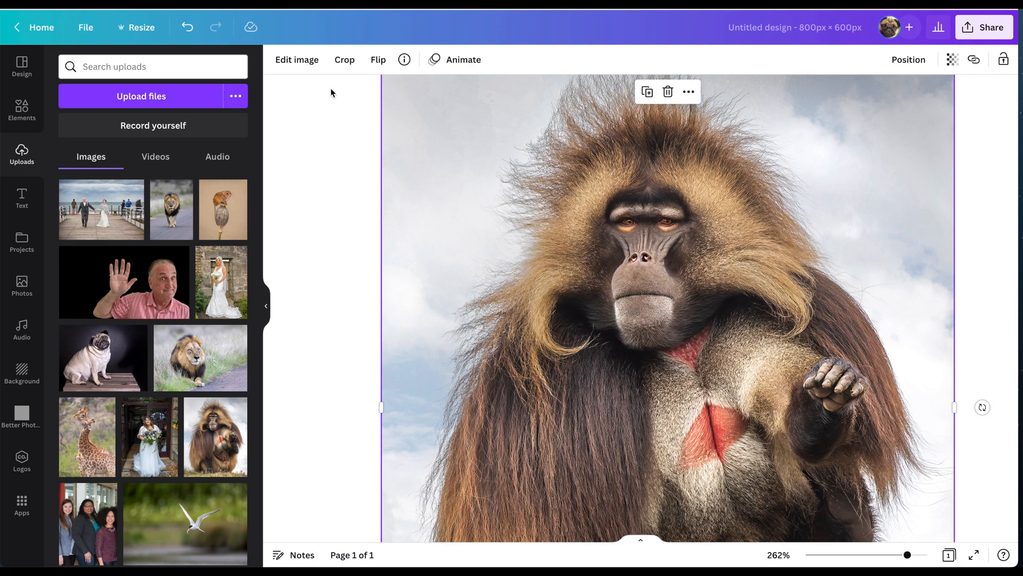
left_click(297, 59)
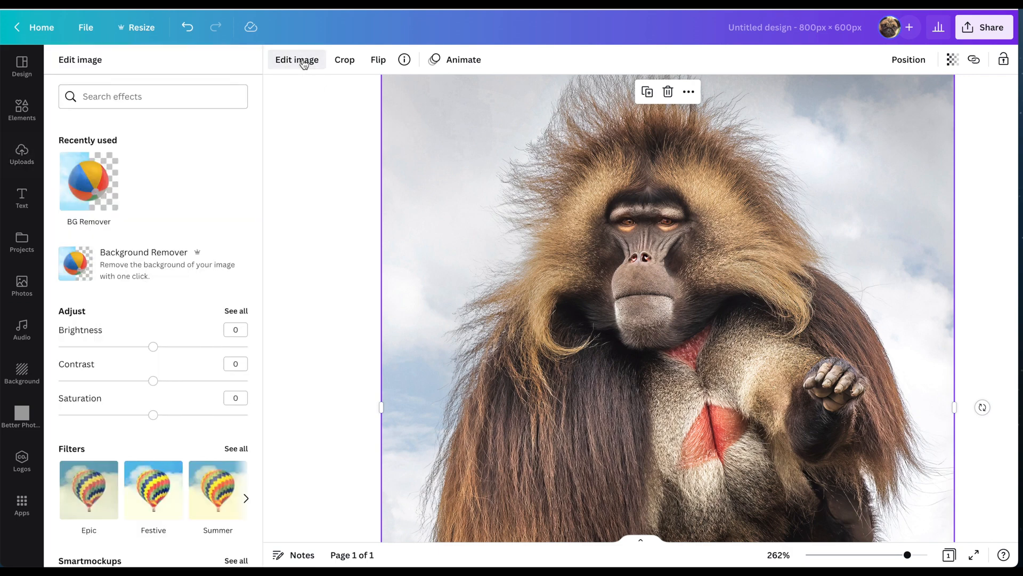
- Cut out the gelada with BG Remover, inspect the result, then delete it
left_click(74, 176)
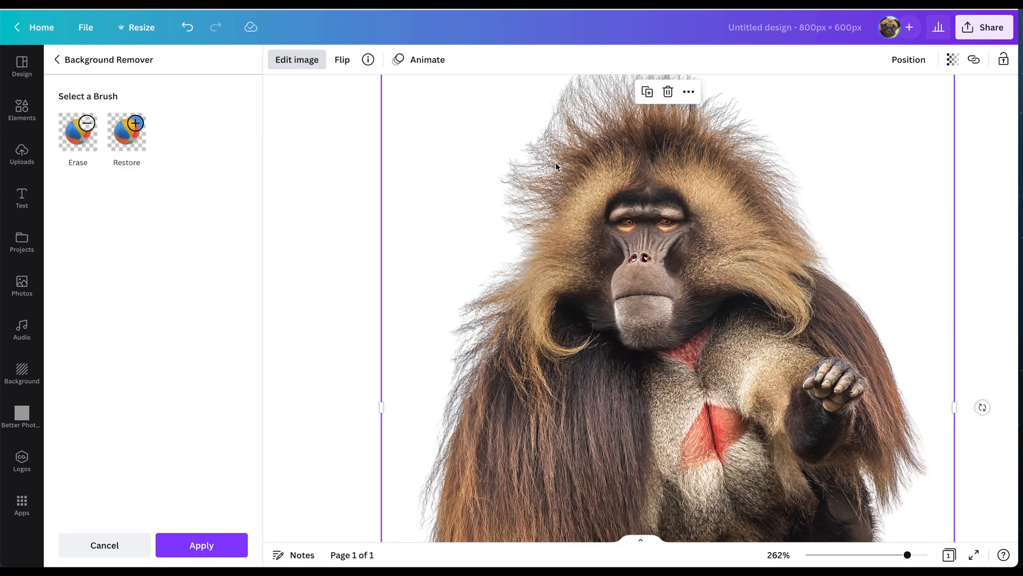
mouse_move(550, 161)
left_mouse_down()
mouse_move(544, 237)
mouse_move(506, 172)
mouse_move(564, 172)
left_mouse_up()
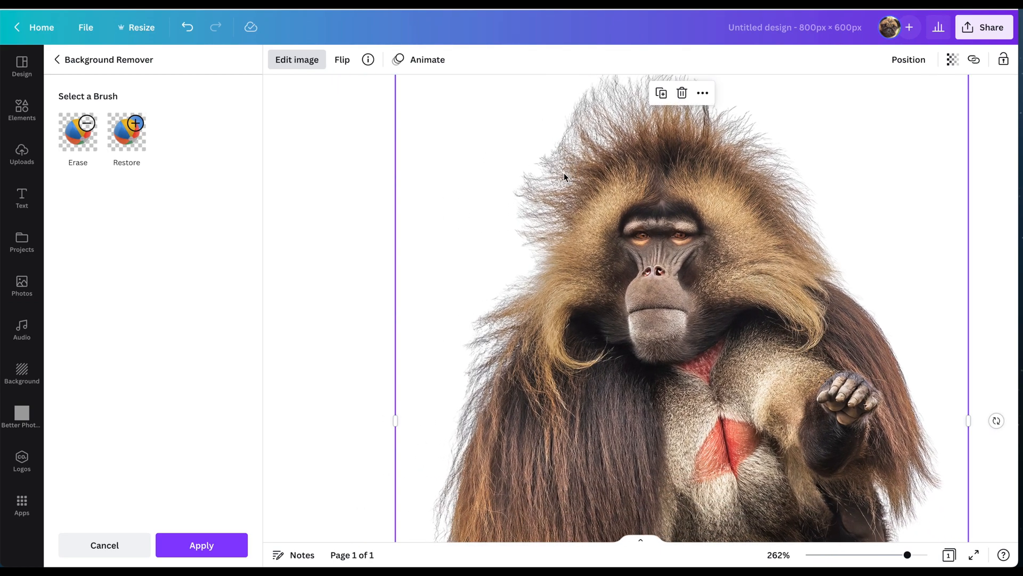
scroll(564, 173, "up", 5)
scroll(564, 173, "down", 6)
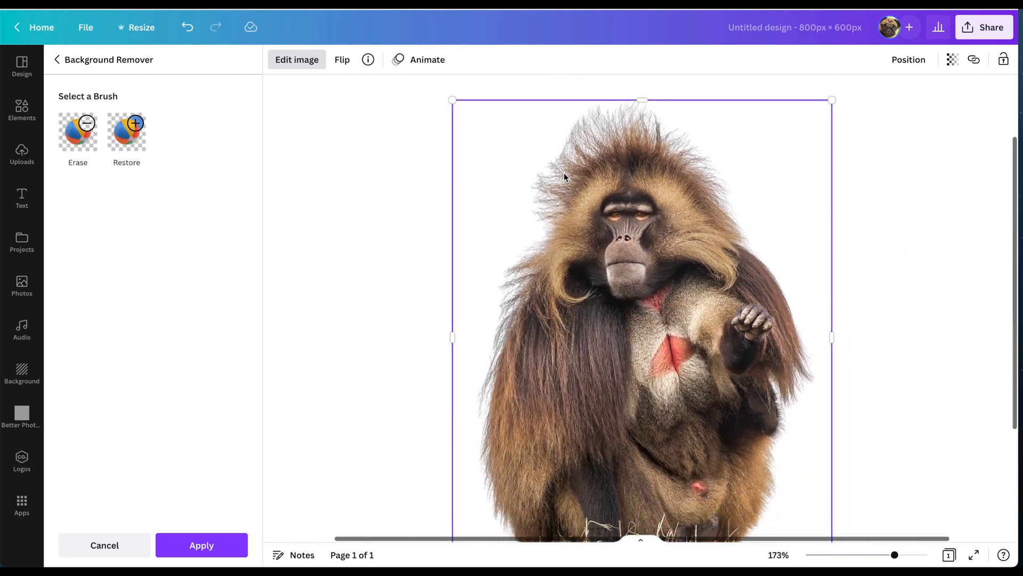
scroll(563, 173, "down", 1)
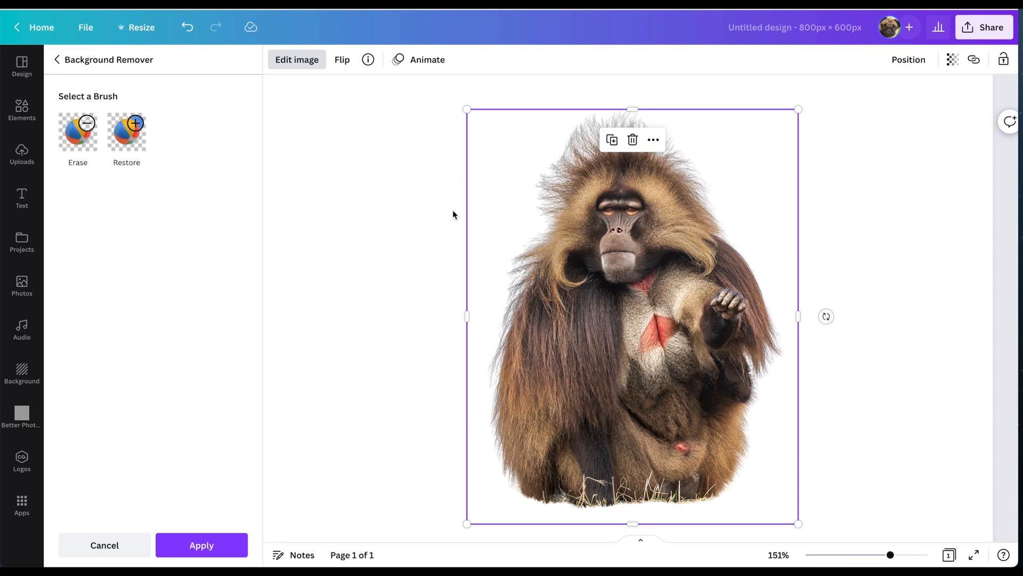
key("Delete")
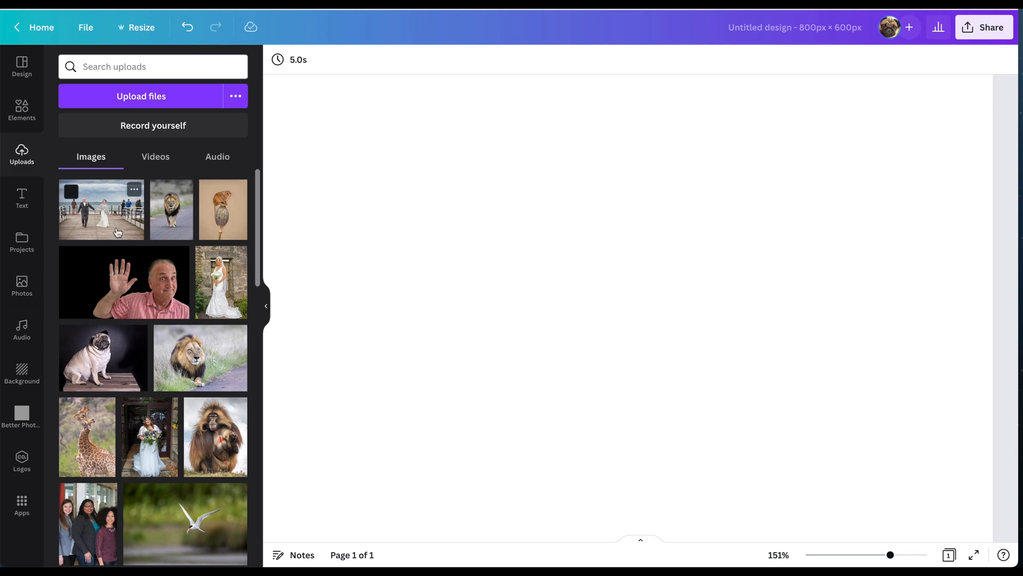
- Add the bride-and-groom pier photo and show its Edit image effects
left_click(118, 232)
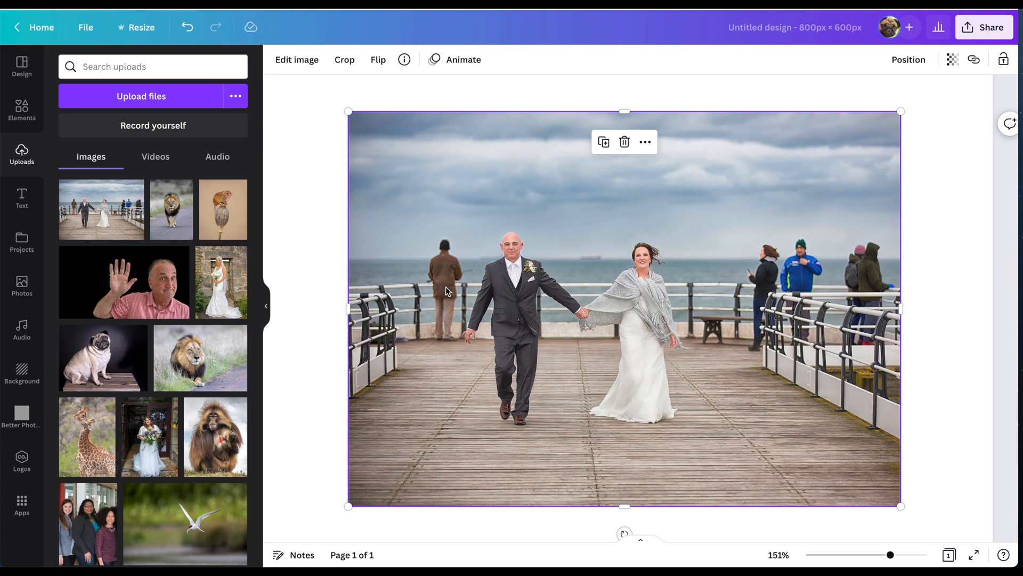
left_click(297, 60)
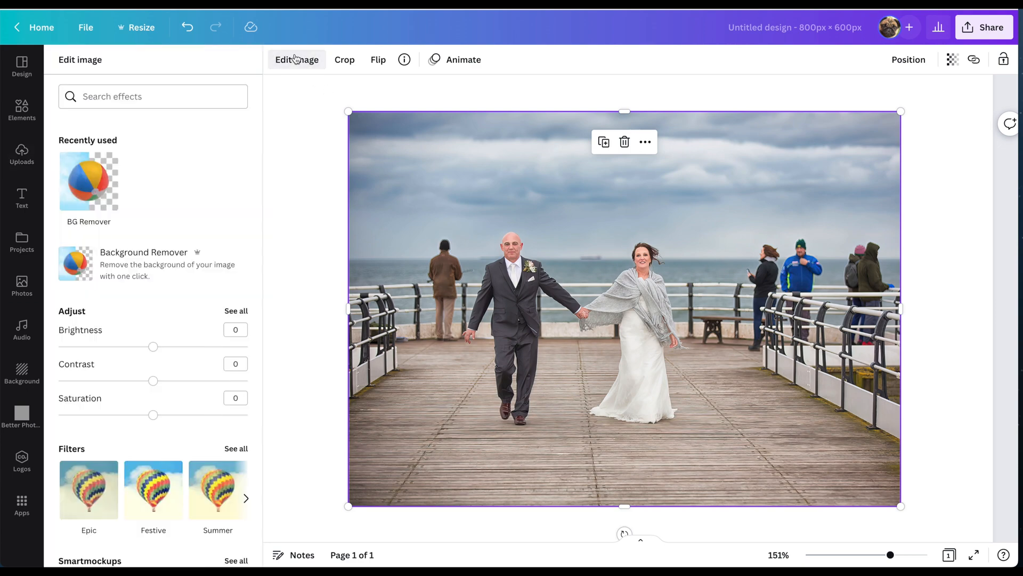
- Run BG Remover on the pier photo, zoom to check the couple's edges, and apply
left_click(76, 182)
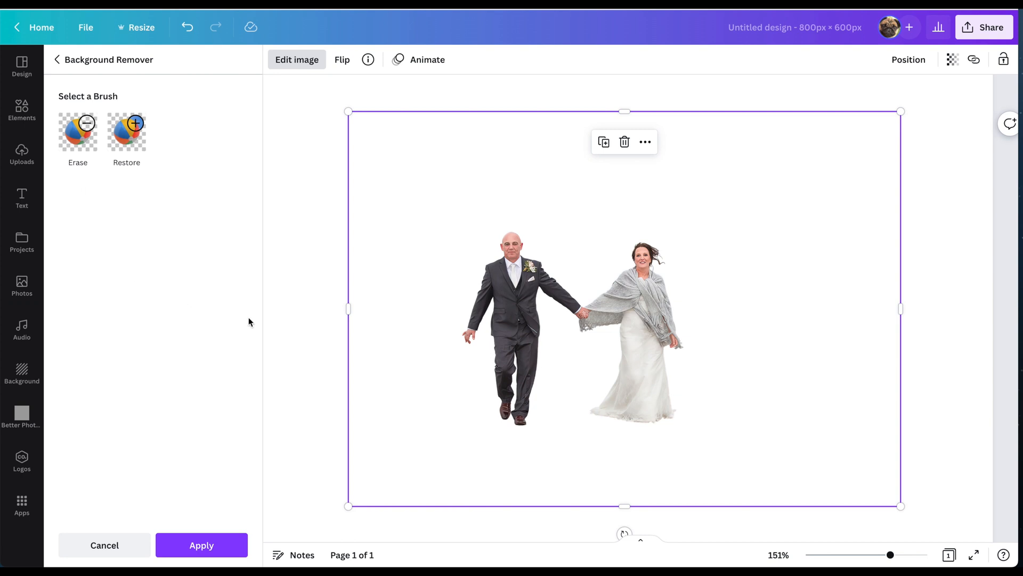
left_click_drag(890, 549, 926, 563)
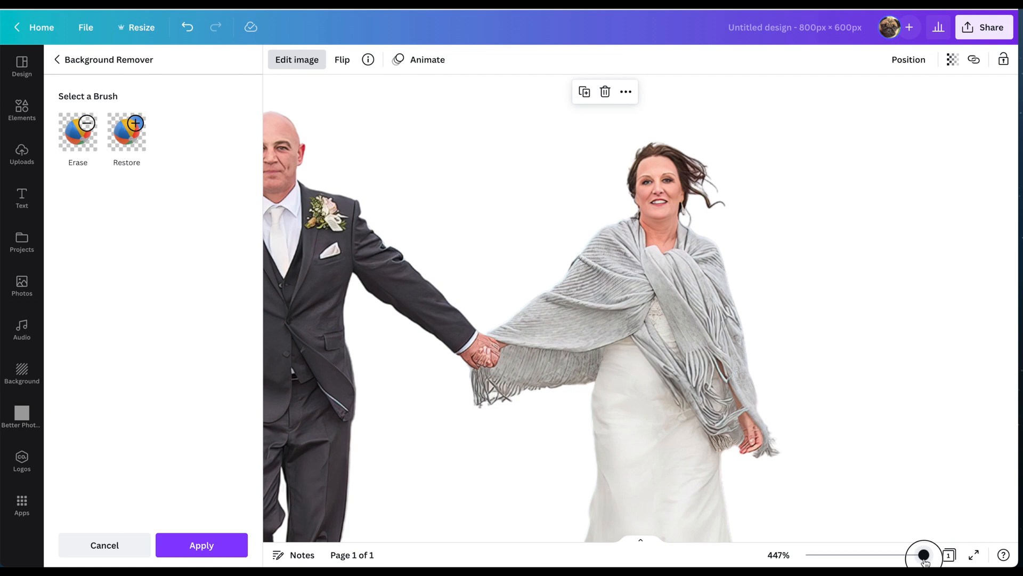
left_click_drag(925, 562, 914, 563)
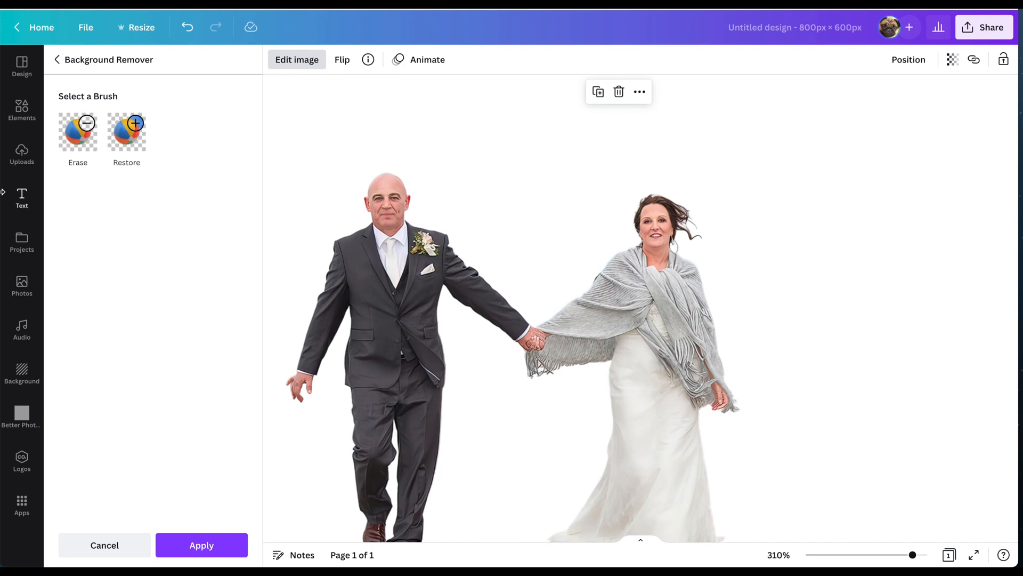
left_click(65, 139)
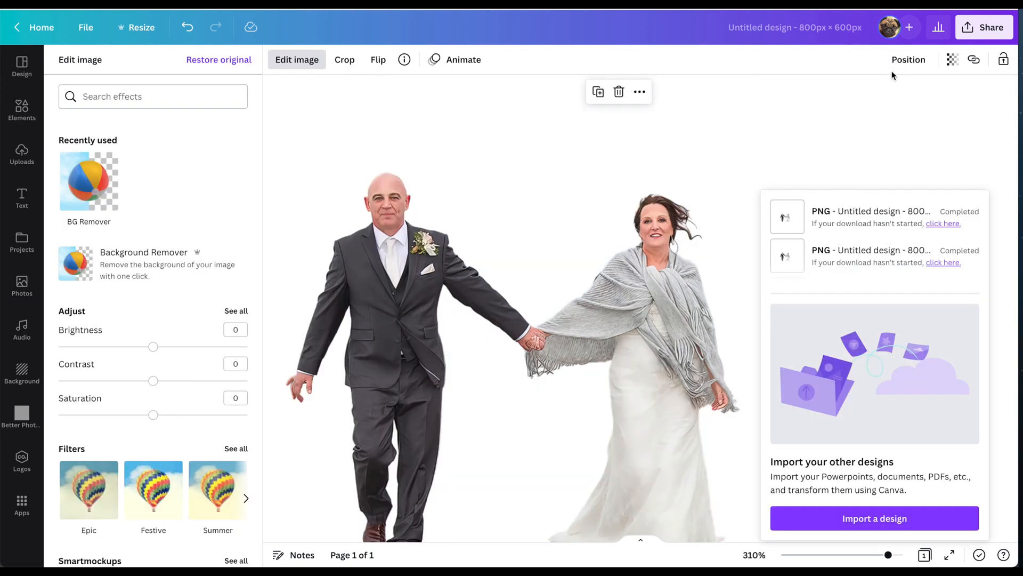
- Download the couple cutout as a 2.125× size PNG (1,700 × 1,275 px) with transparent background
left_click(983, 27)
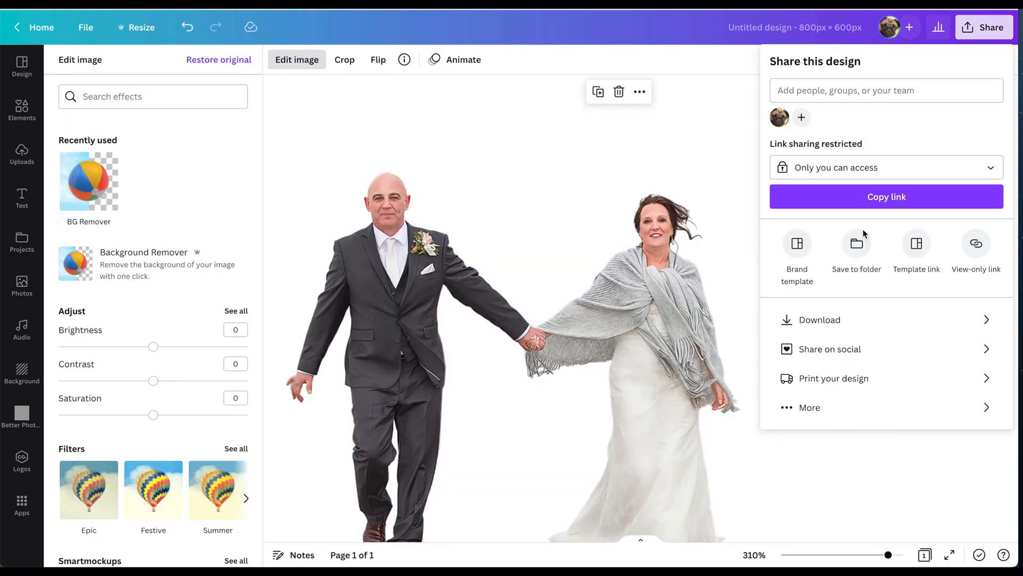
left_click(816, 320)
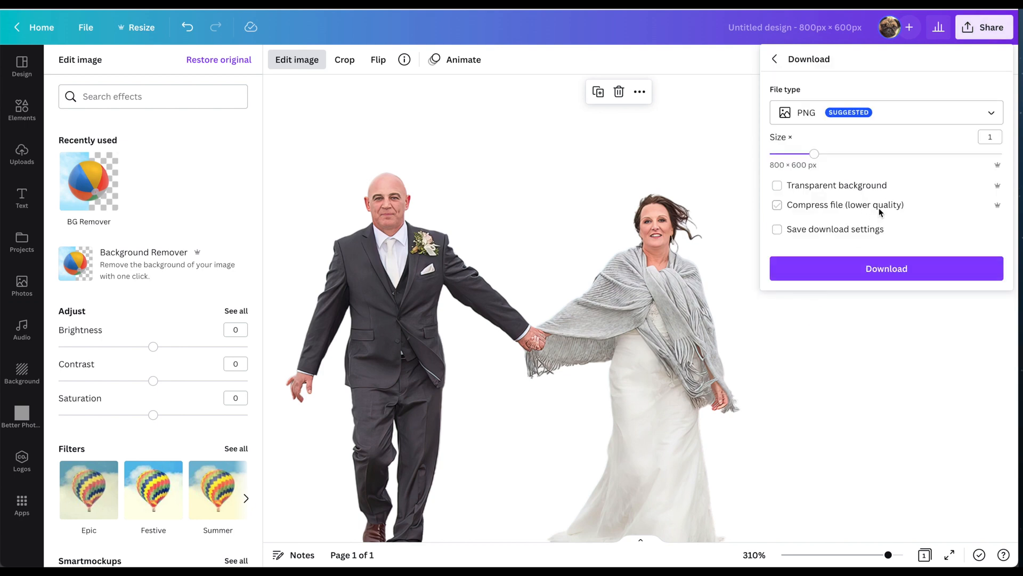
left_click_drag(881, 155, 911, 152)
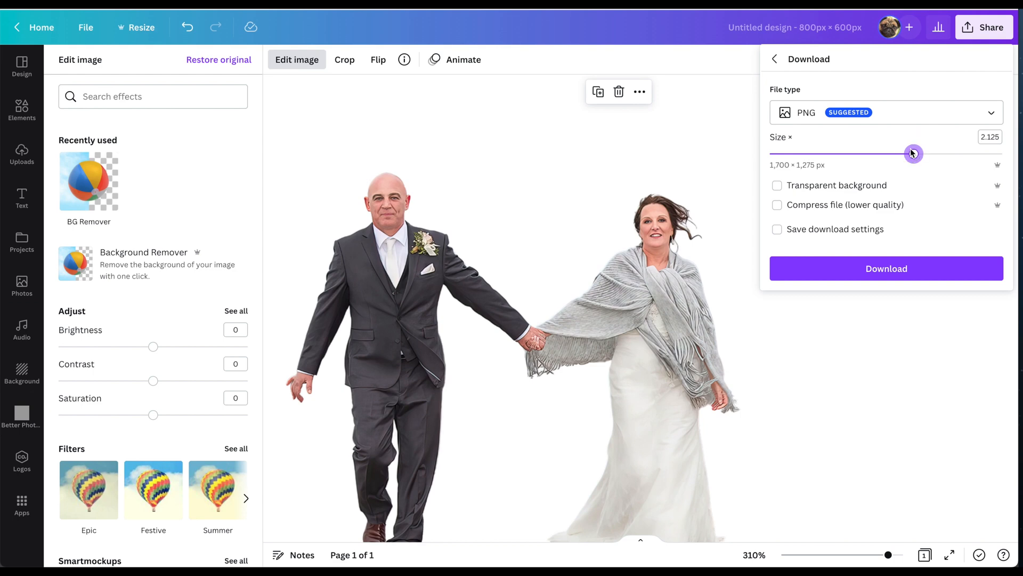
left_click(777, 187)
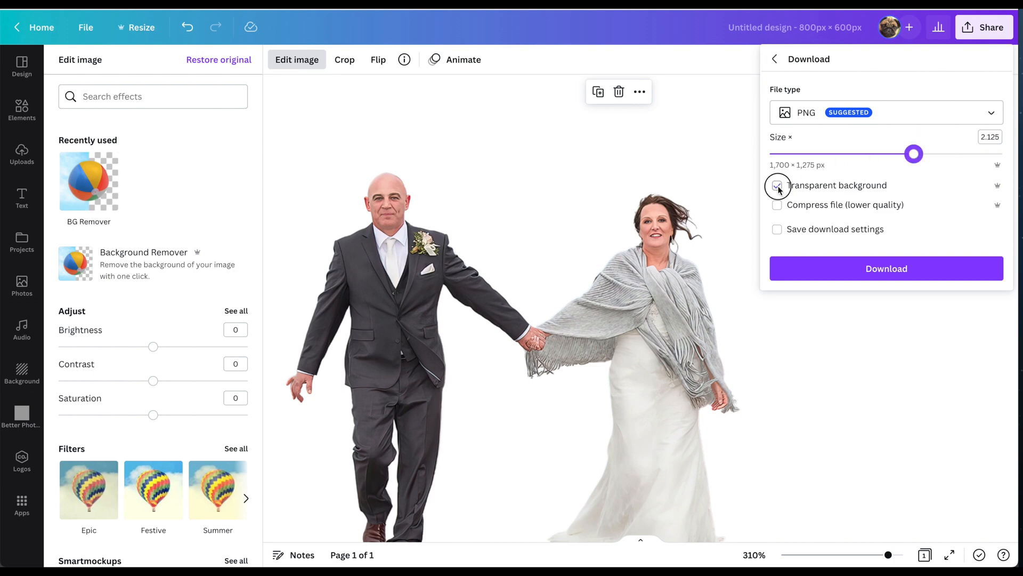
left_click(825, 270)
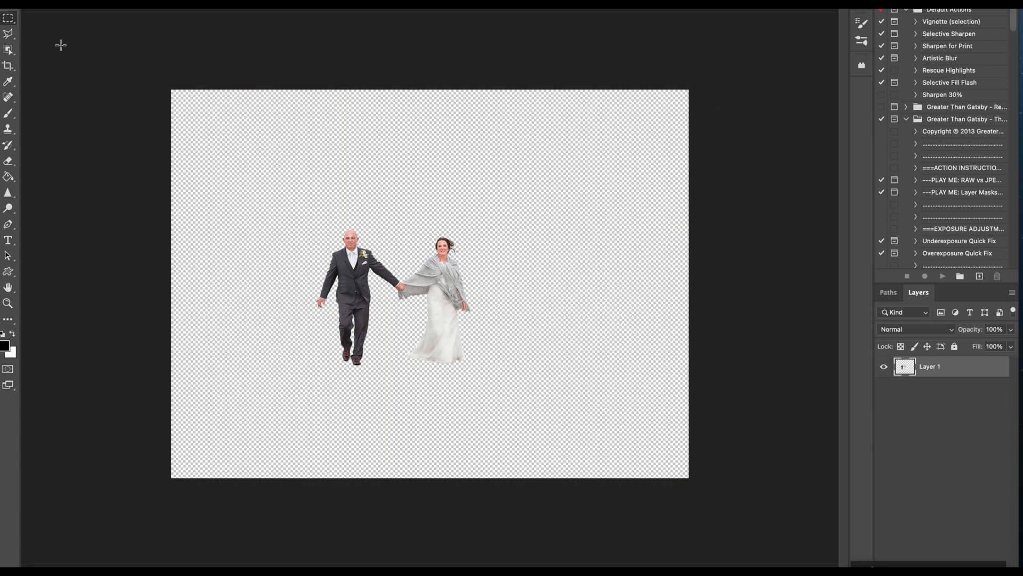
- Select a rectangle around the cutout couple and copy it
left_click(12, 67)
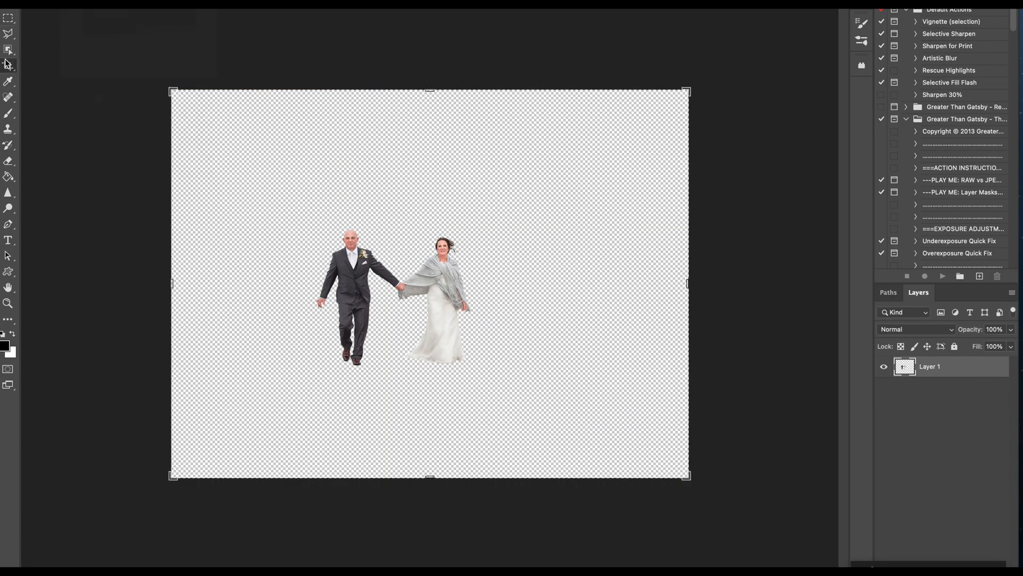
left_click(9, 19)
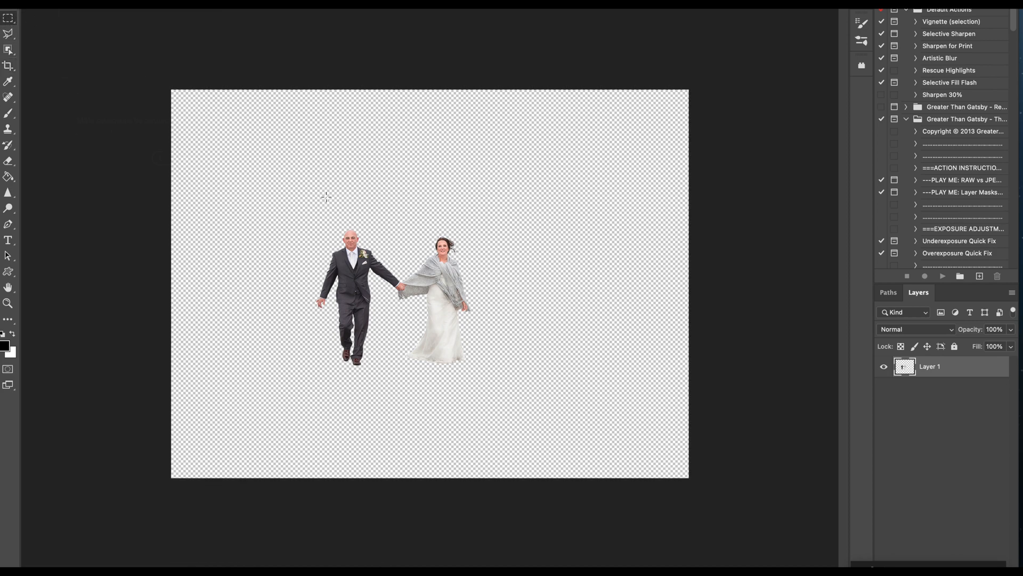
left_click_drag(282, 185, 519, 402)
left_click(115, 3)
left_click(162, 20)
- Paste the couple into the manor house photo, enlarge it and place it on the gravel path
key("ctrl+Tab")
left_click(115, 3)
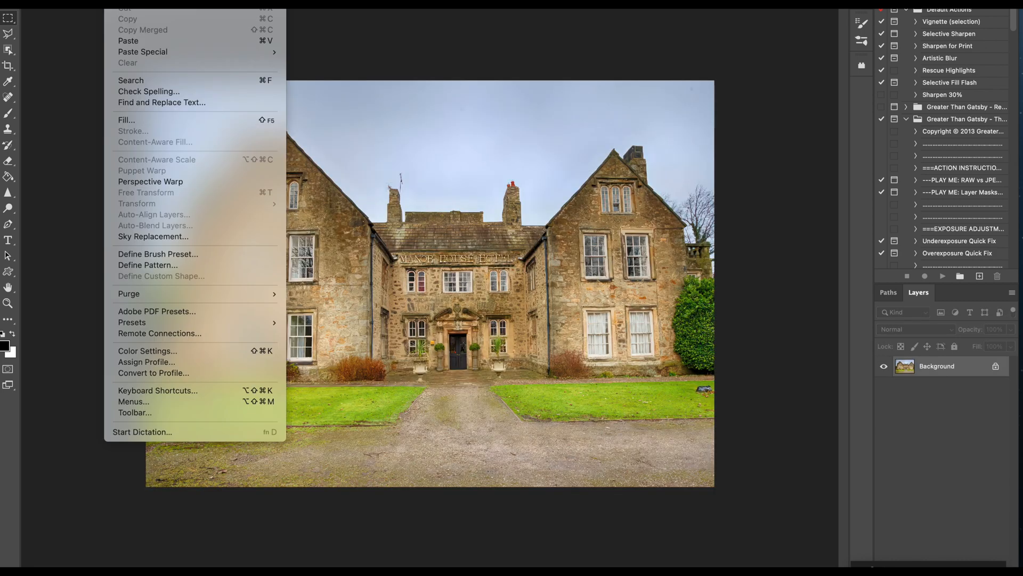
left_click(177, 44)
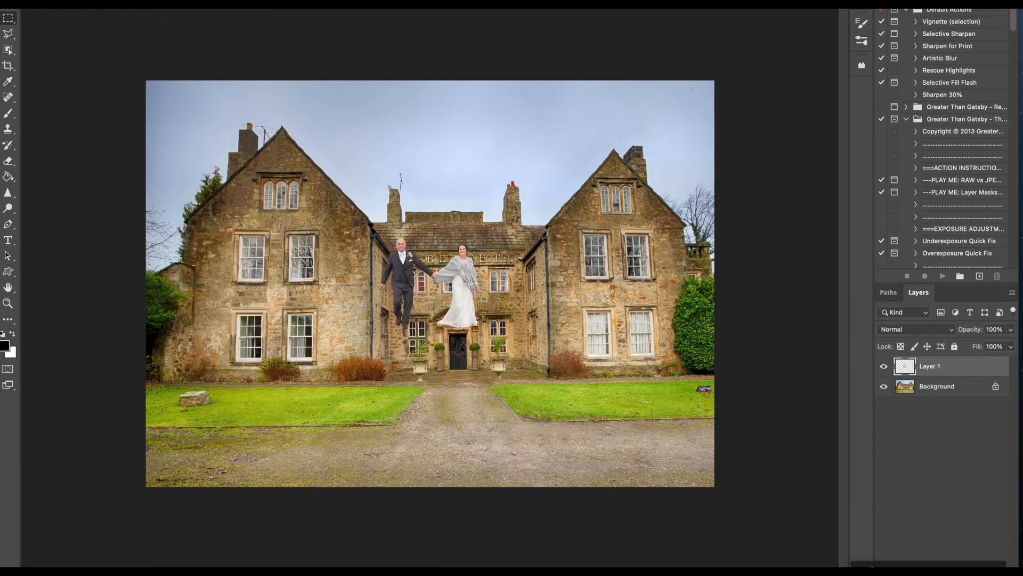
left_click(7, 2)
left_click_drag(456, 294, 468, 423)
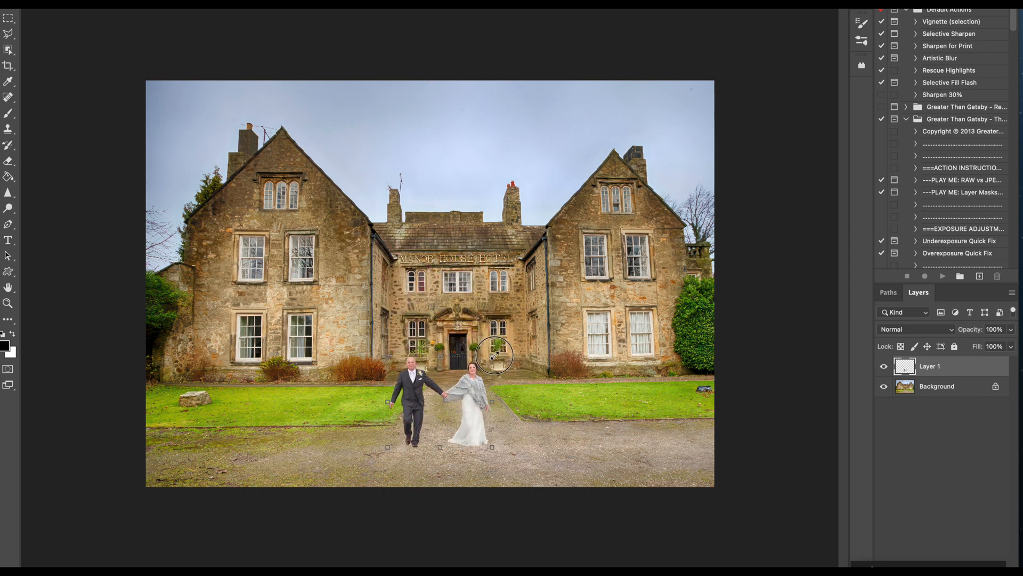
left_click_drag(497, 352, 533, 299)
left_click_drag(523, 354, 502, 377)
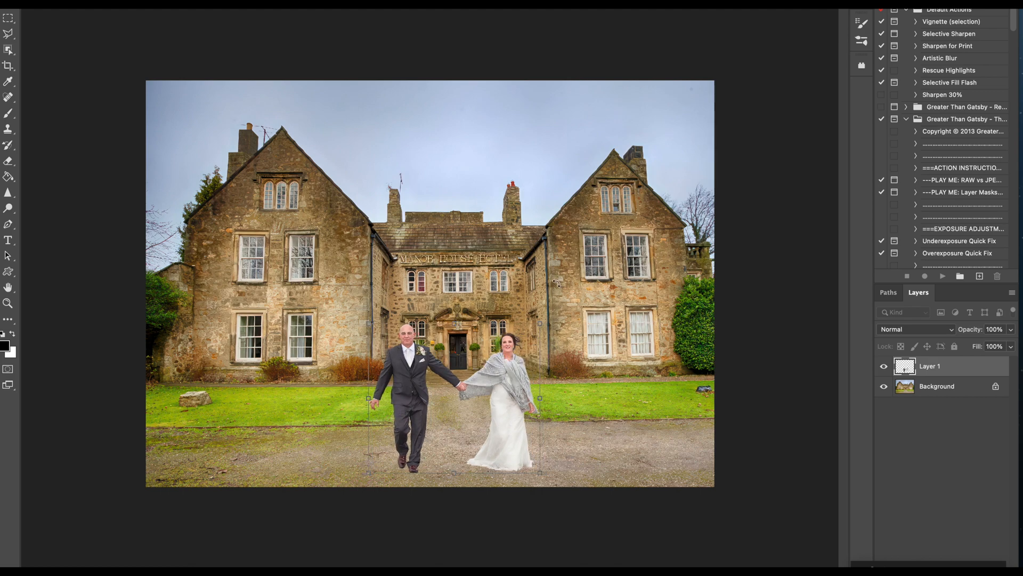
- Zoom in to check the composite, then open Canva's Design spotlight overview of design types and products
scroll(556, 282, "up", 2)
scroll(556, 281, "up", 6)
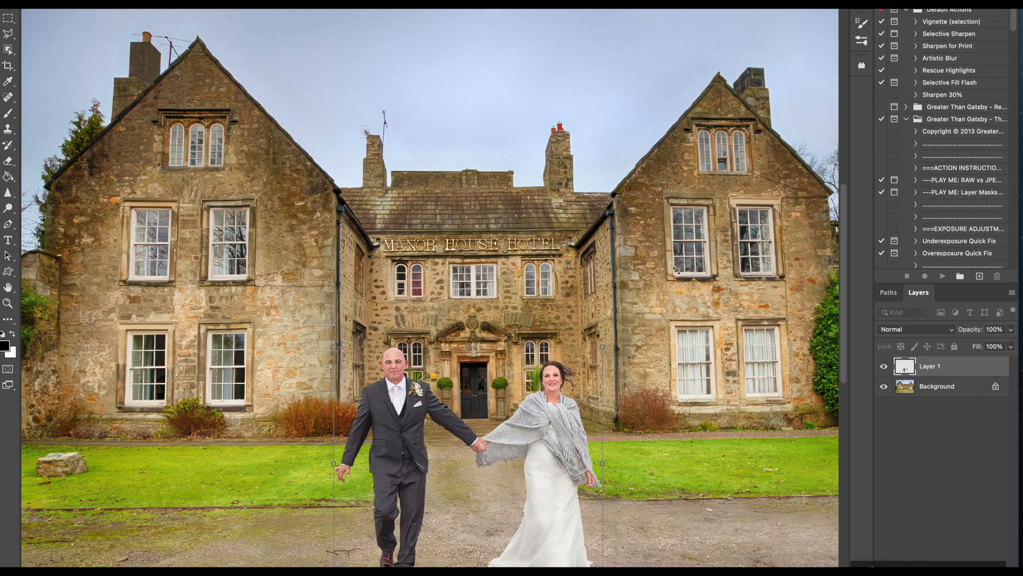
scroll(858, 305, "up", 6)
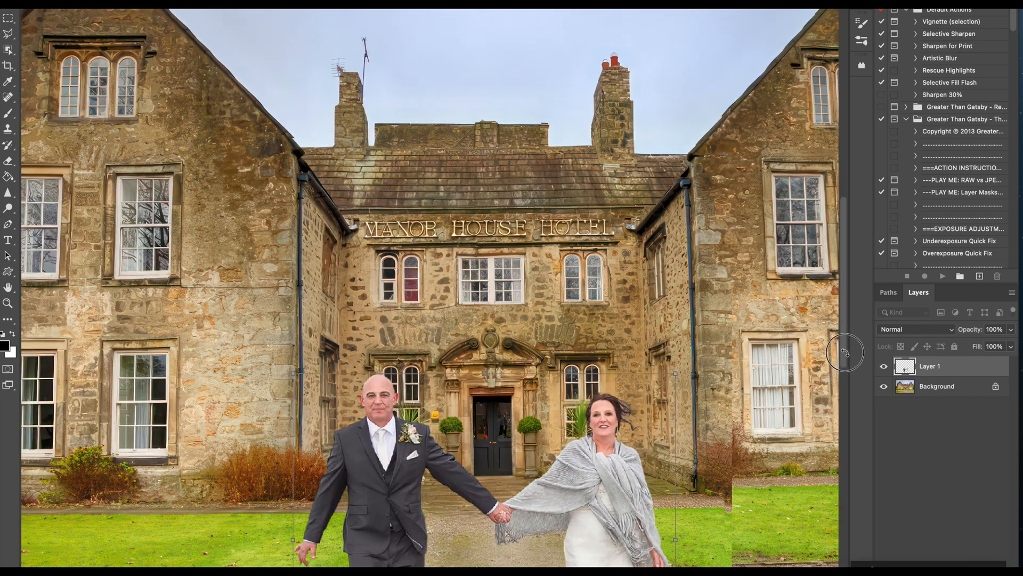
left_click_drag(845, 358, 851, 417)
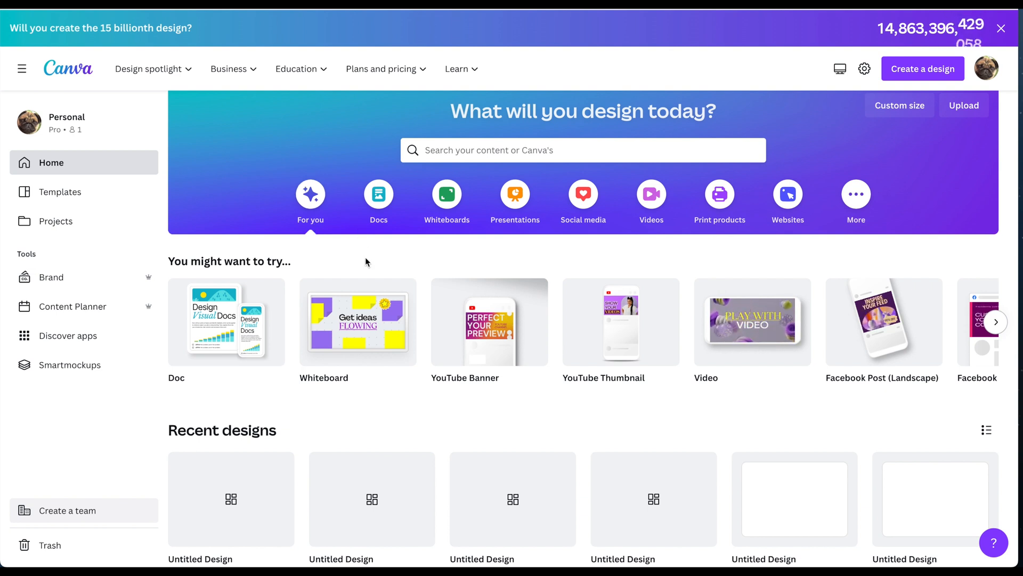
left_click(160, 66)
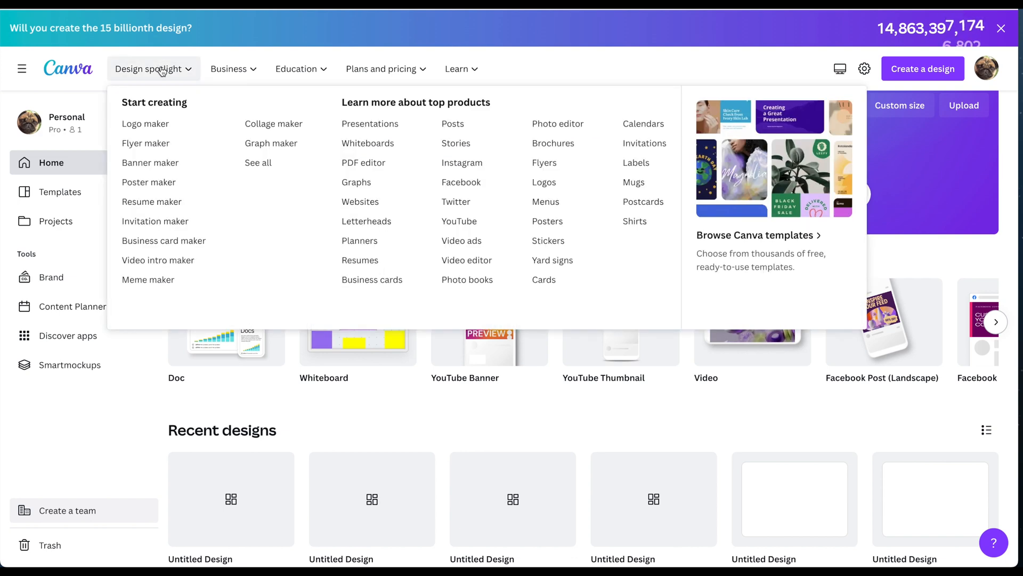